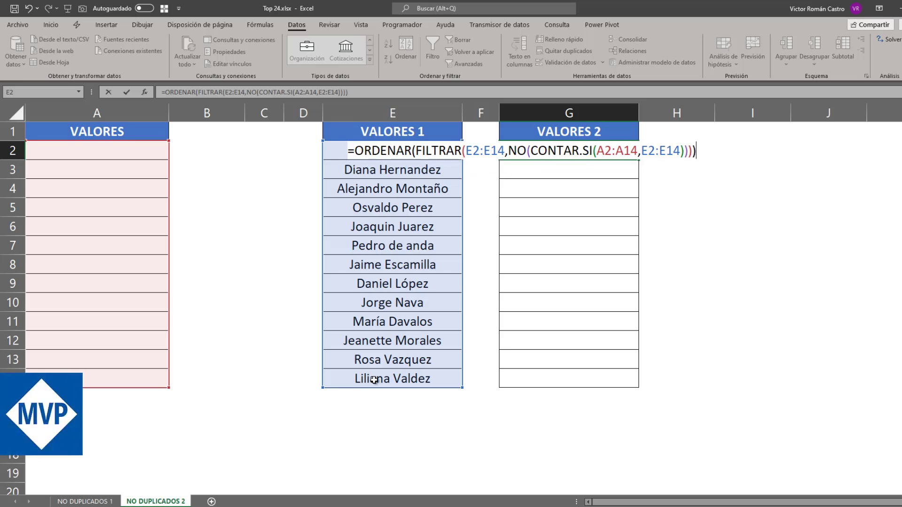
Commit the ORDENAR/FILTRAR/CONTAR.SI formula in G2 so 13 sorted names spill down to G14.
key(ctrl+Return)
drag(370, 143, 376, 379)
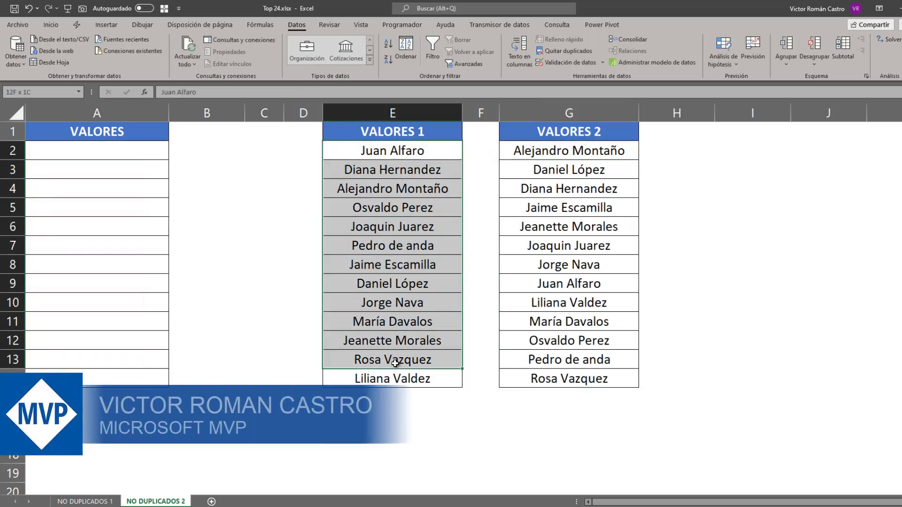
click(539, 151)
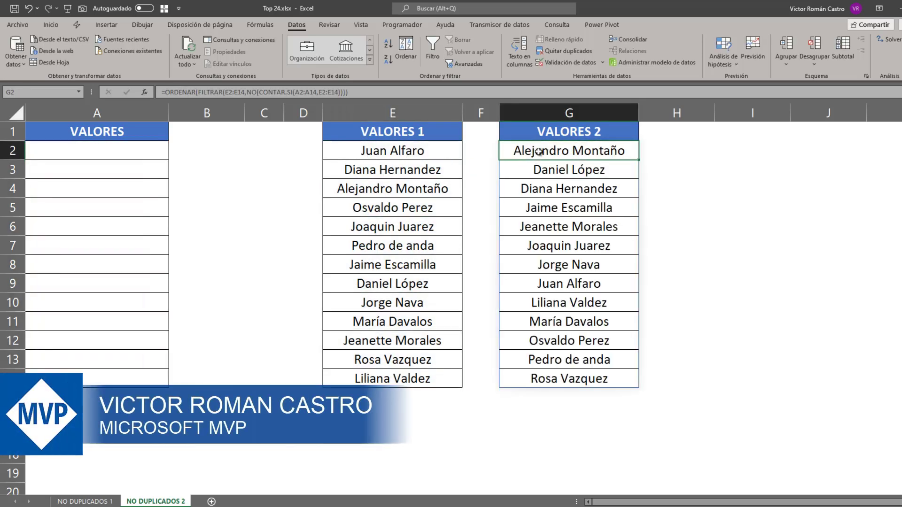
mouse_move(540, 152)
mouse_down()
mouse_move(578, 342)
mouse_move(569, 378)
mouse_up()
click(568, 378)
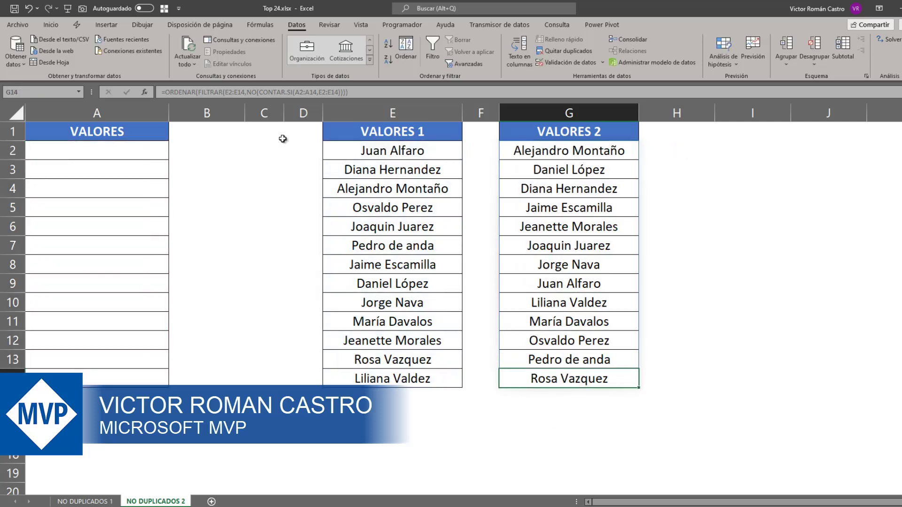
Restrict VALORES cells A2:A14 to a List validation with source =$G$2#.
drag(108, 152, 113, 378)
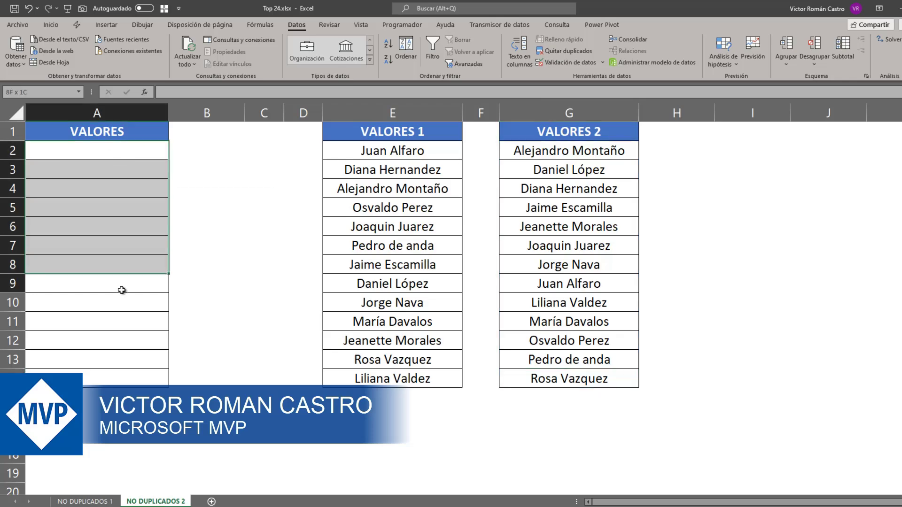
click(580, 63)
drag(467, 228, 276, 215)
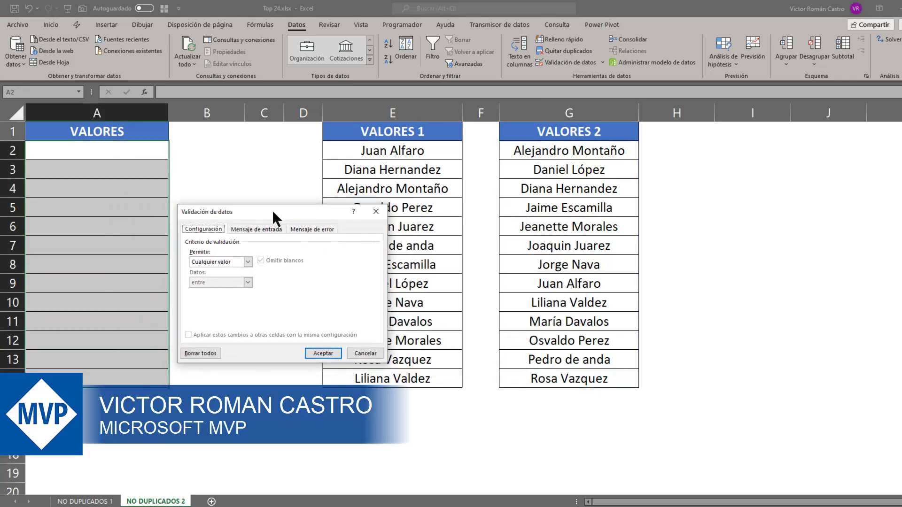
click(248, 262)
click(224, 286)
click(319, 373)
click(692, 186)
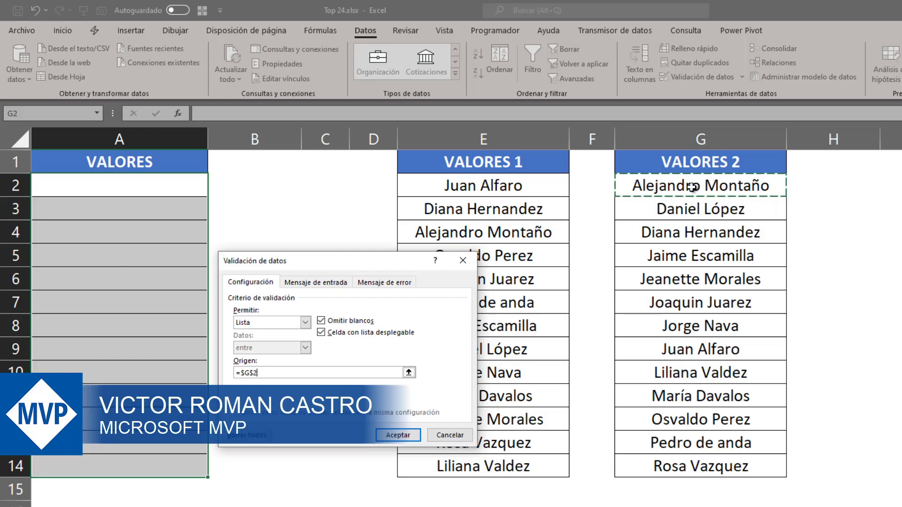
text(#)
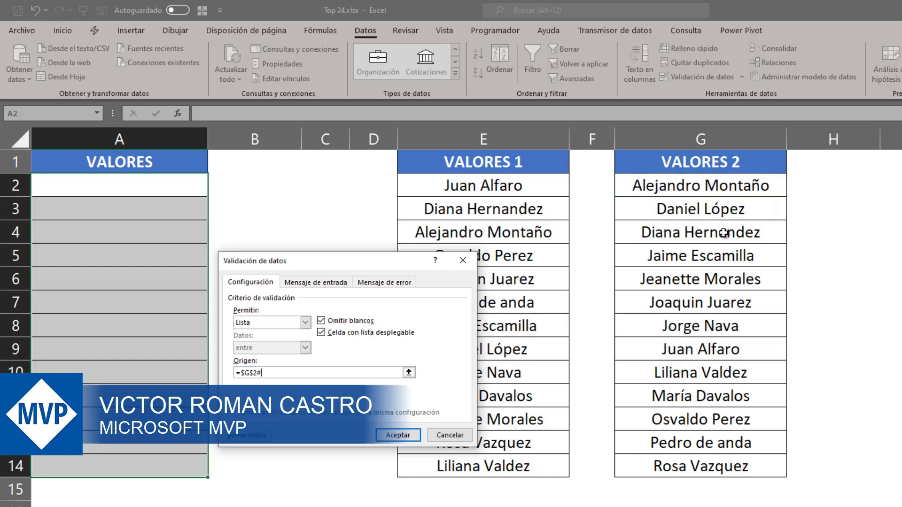
click(398, 435)
click(117, 185)
click(213, 191)
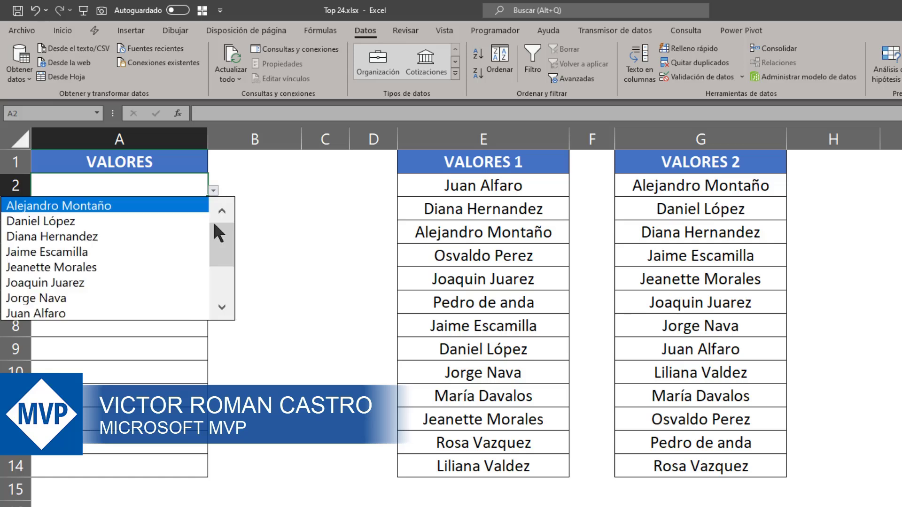
scroll(218, 282, down, 2)
scroll(218, 282, up, 2)
scroll(221, 277, down, 2)
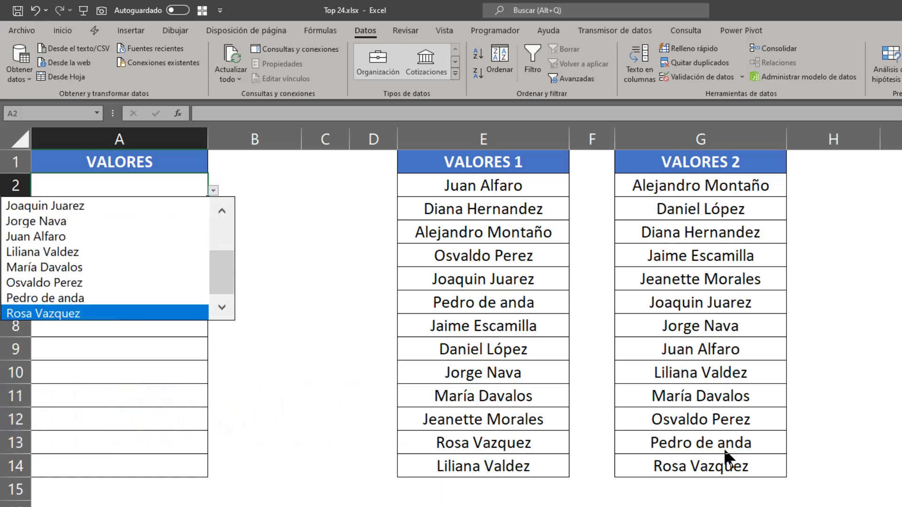
scroll(210, 271, up, 2)
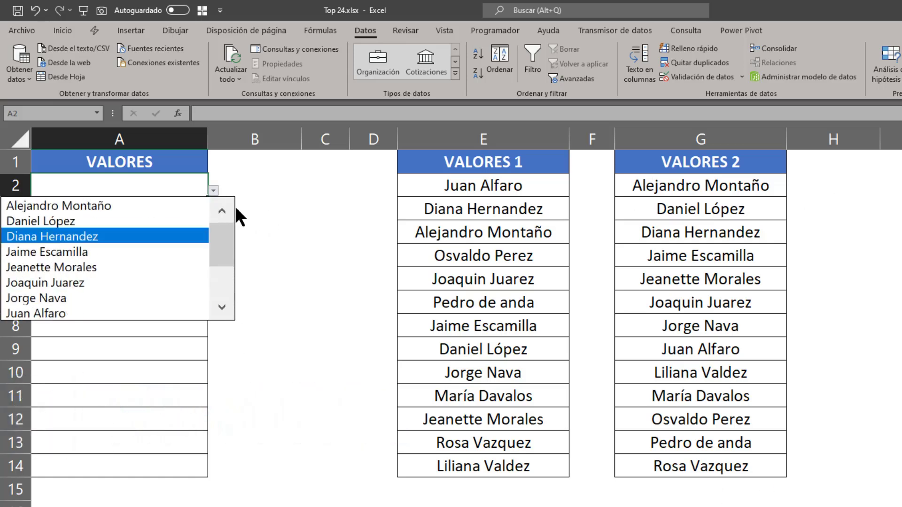
click(123, 252)
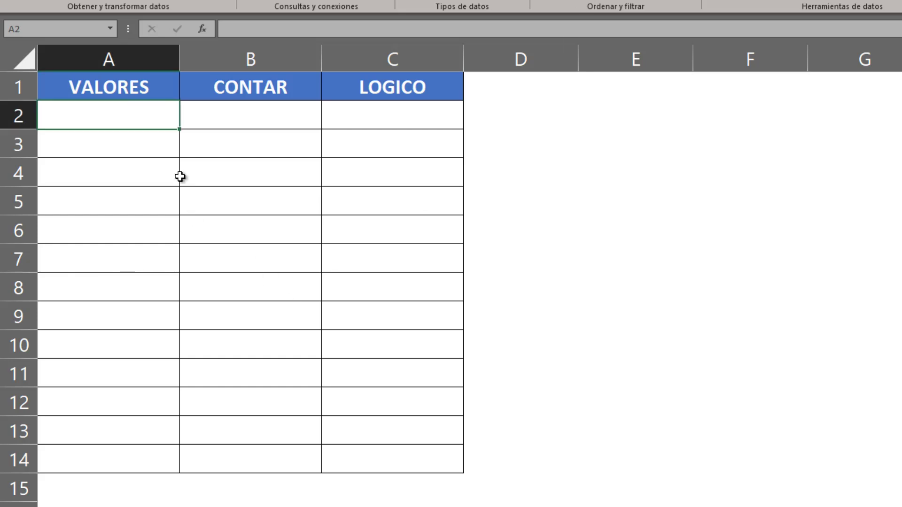
Select cell A2 under VALORES on the empty NO DUPLICADOS 1 sheet.
mouse_move(151, 122)
mouse_down()
mouse_move(149, 378)
mouse_move(166, 458)
mouse_up()
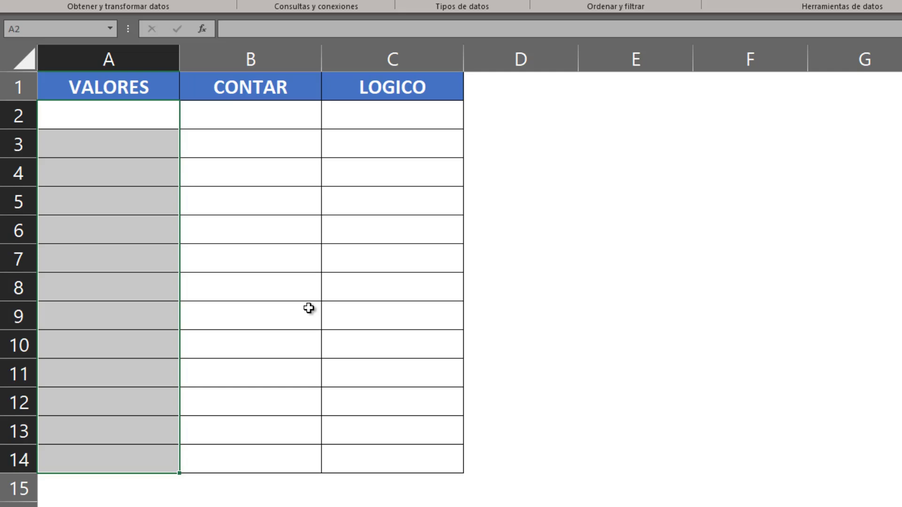
click(147, 109)
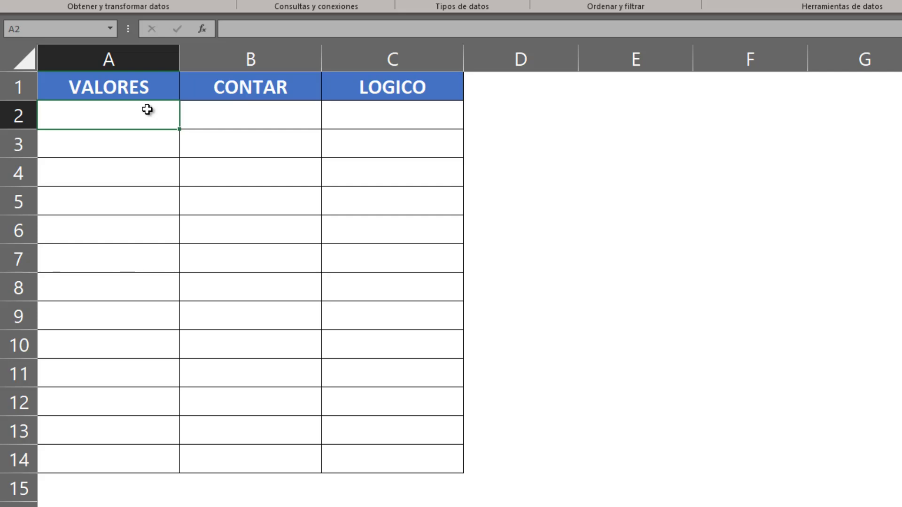
Enter the values 1, 2, 3, 4 and 1 down A2:A6.
text(1)
key(Return)
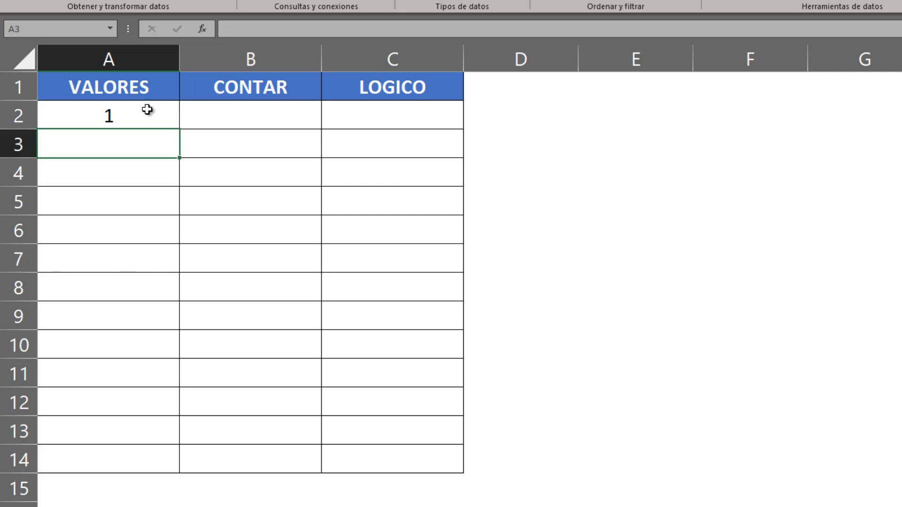
text(2)
key(Return)
text(3)
key(Return)
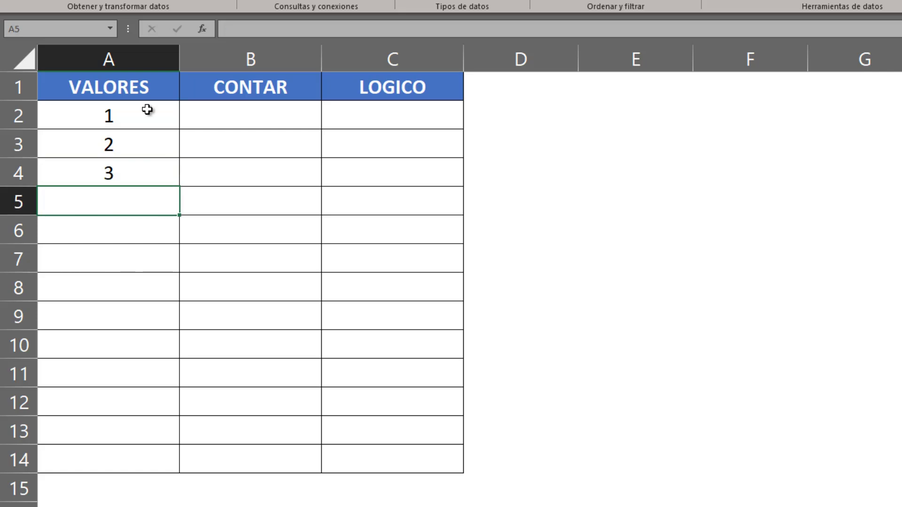
text(4)
key(Return)
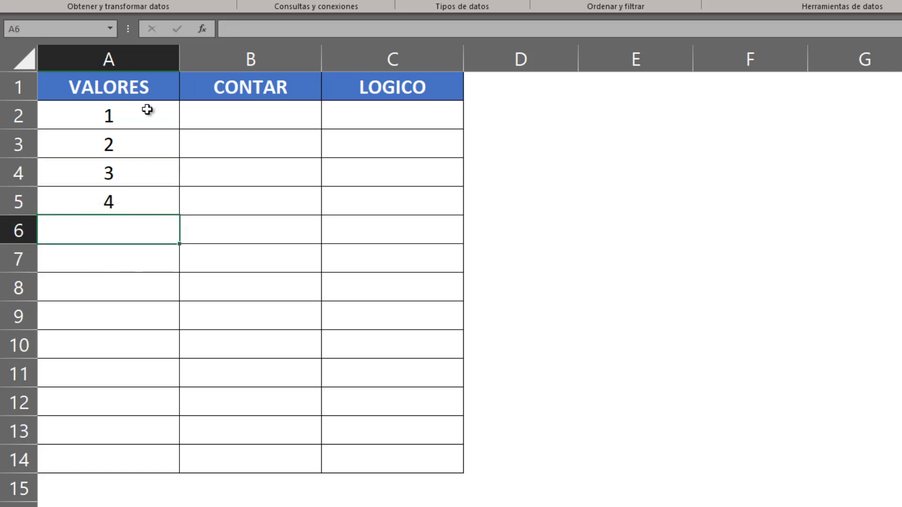
text(1)
key(Return)
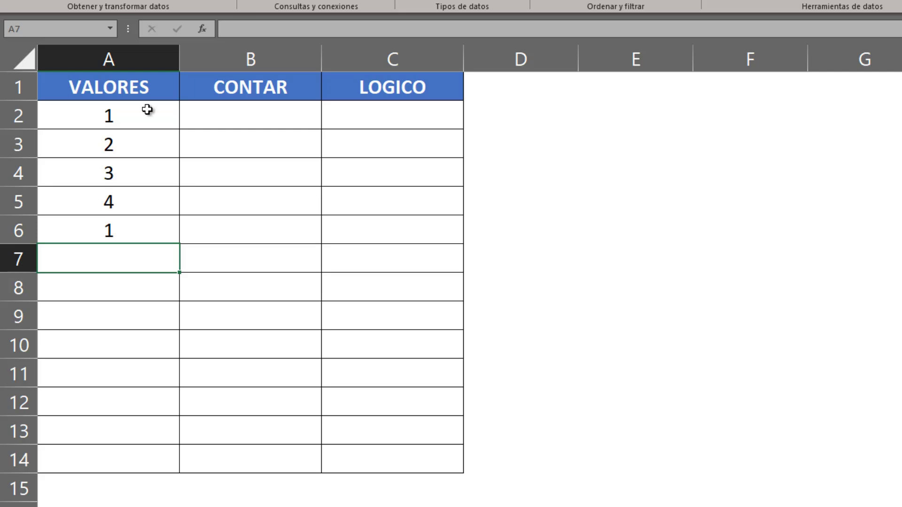
Remove the extra 2 and 3 typed into A7:A8.
text(2)
key(Return)
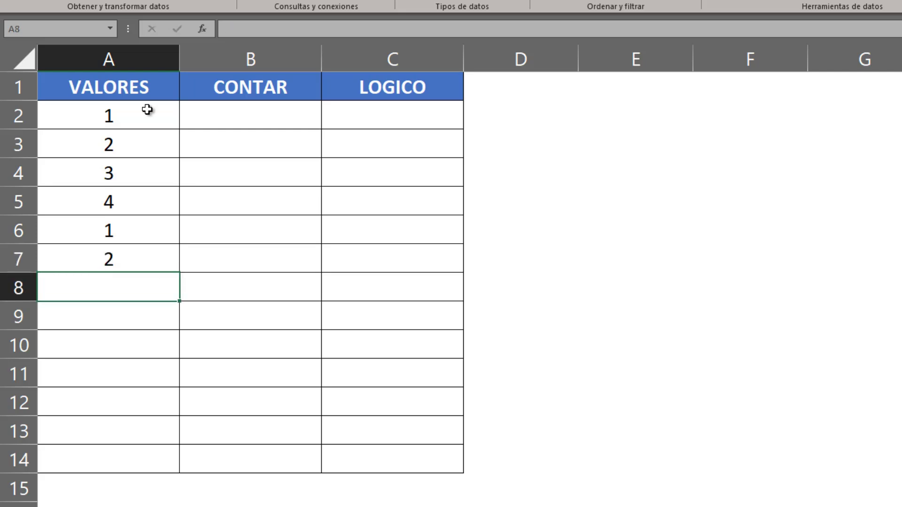
text(3)
key(Return)
key(Up)
key(shift+Up)
key(Delete)
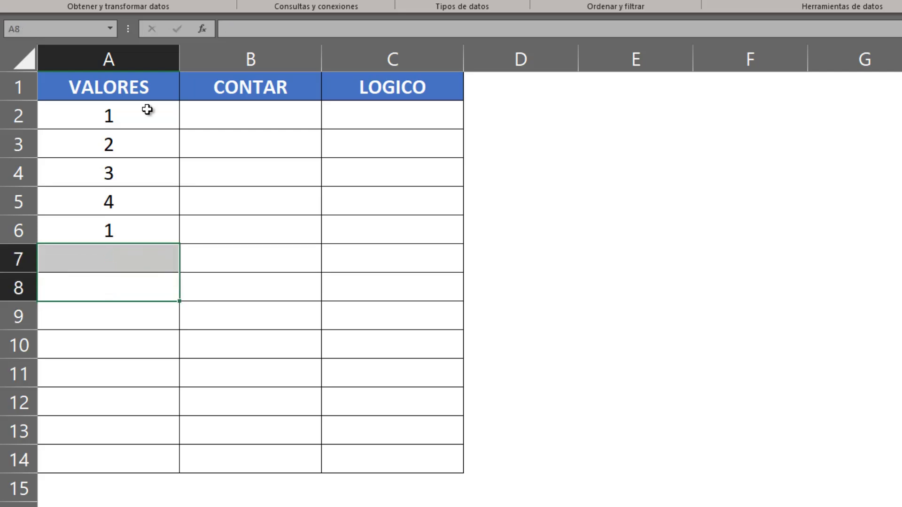
key(Up)
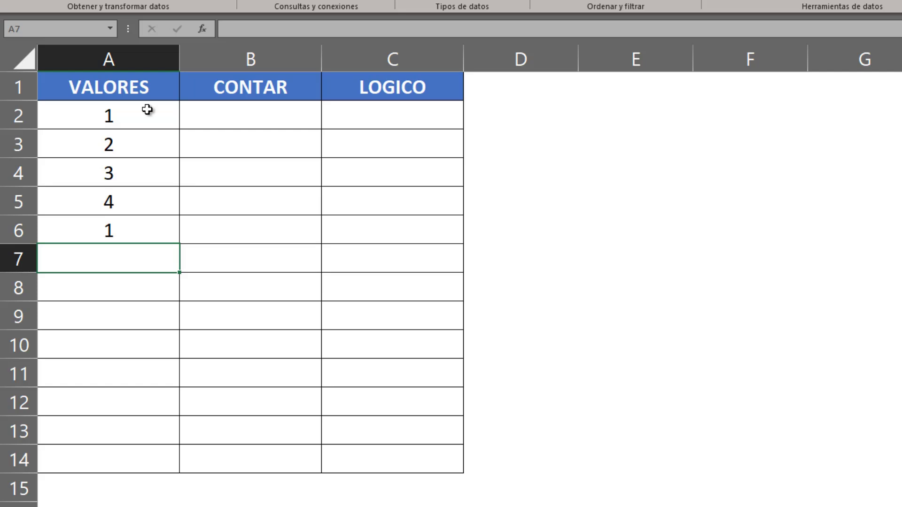
Enter =CONTAR.SI($A$2:$A$14,A2) in CONTAR cell B2.
click(213, 115)
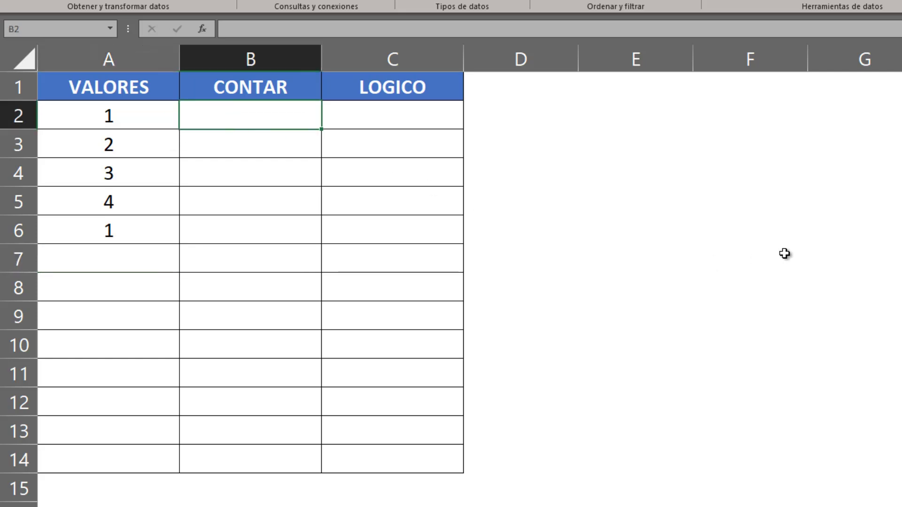
text(=con)
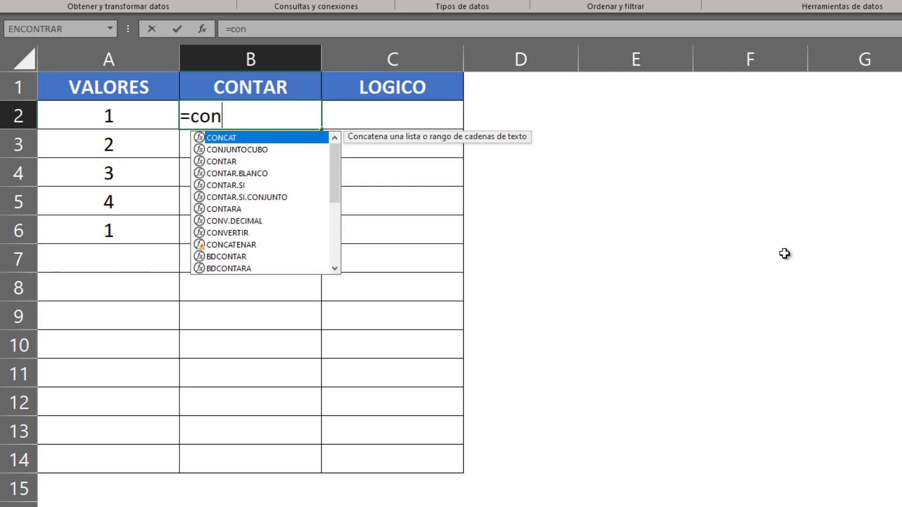
text(tar)
key(Down)
key(Down)
key(Tab)
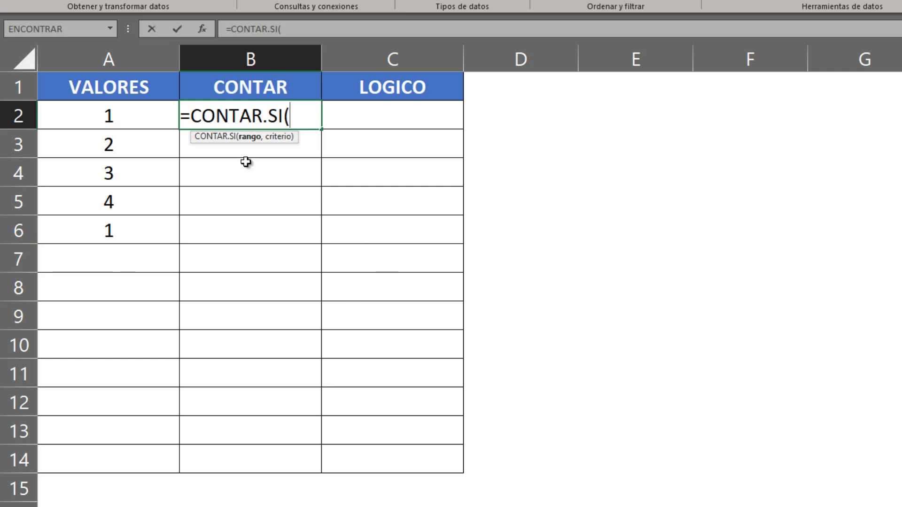
click(136, 123)
drag(136, 123, 175, 462)
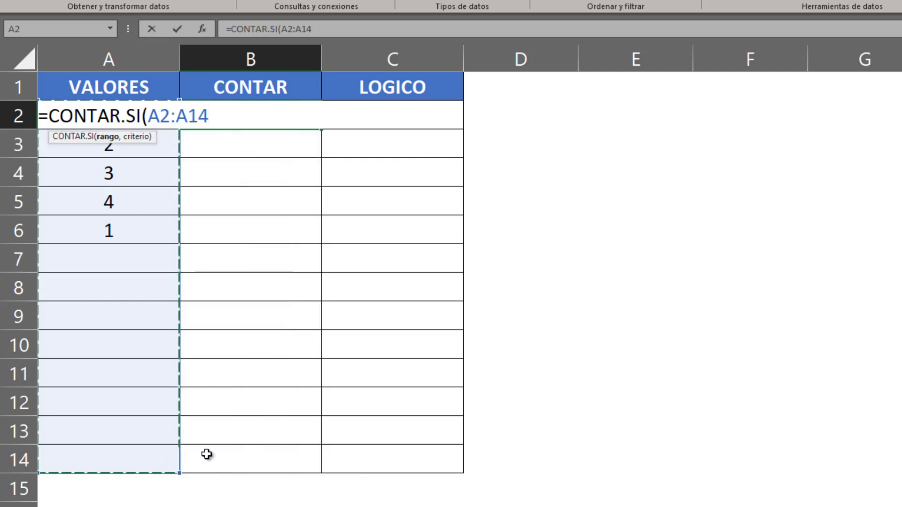
text(,)
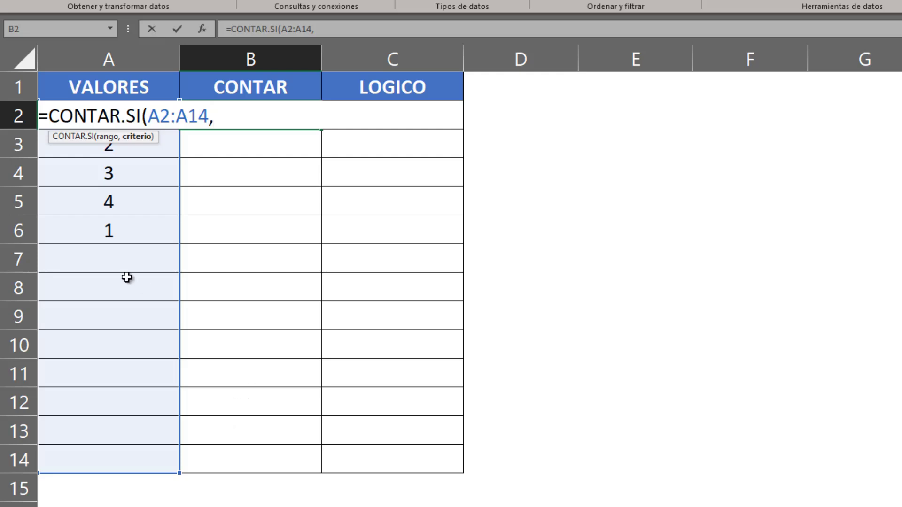
click(148, 155)
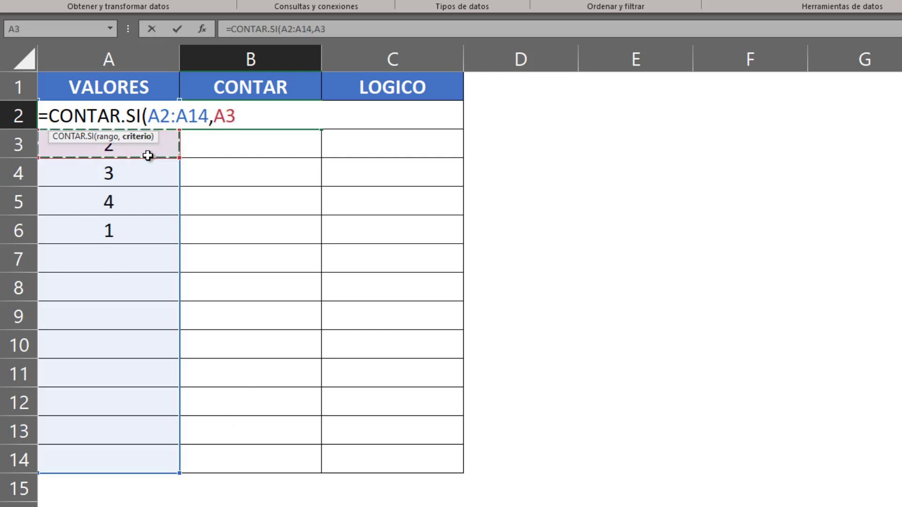
key(Up)
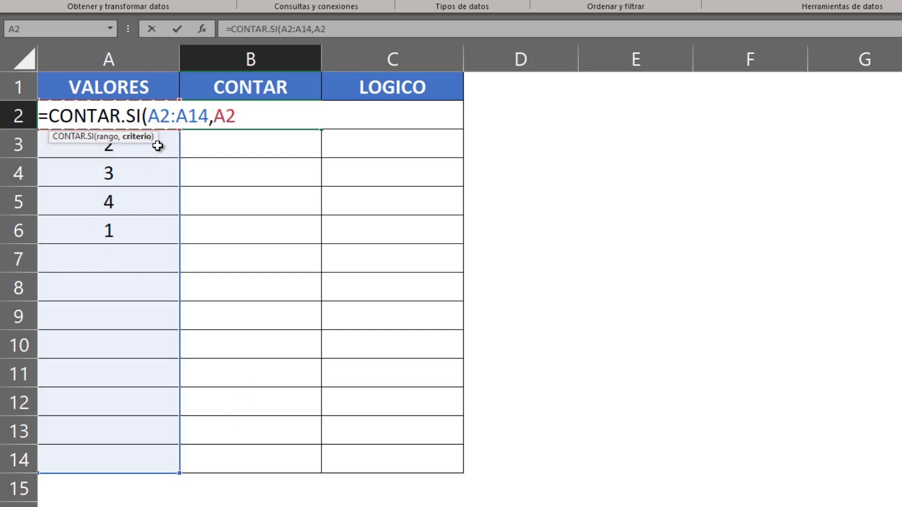
mouse_move(209, 116)
mouse_down()
mouse_move(162, 116)
mouse_move(147, 104)
mouse_up()
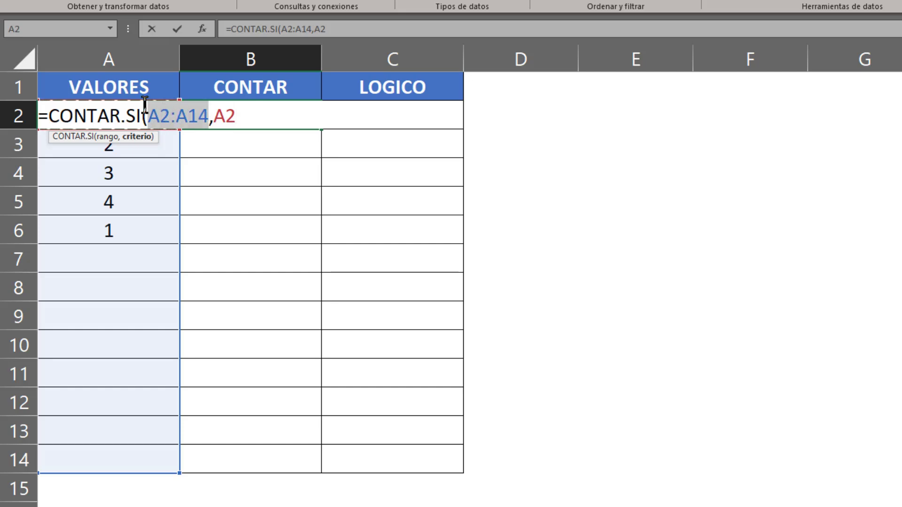
key(F4)
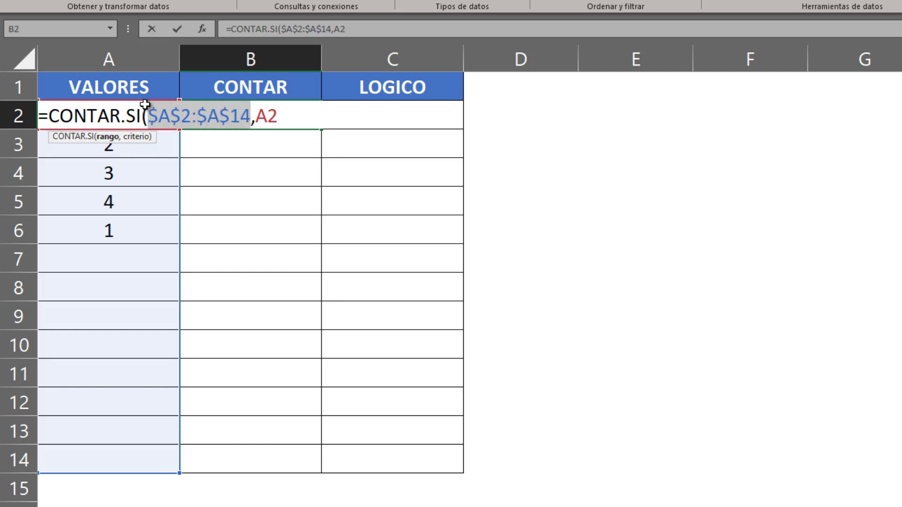
key(Return)
Copy the B2 count formula down through B3:B14.
key(Up)
key(ctrl+c)
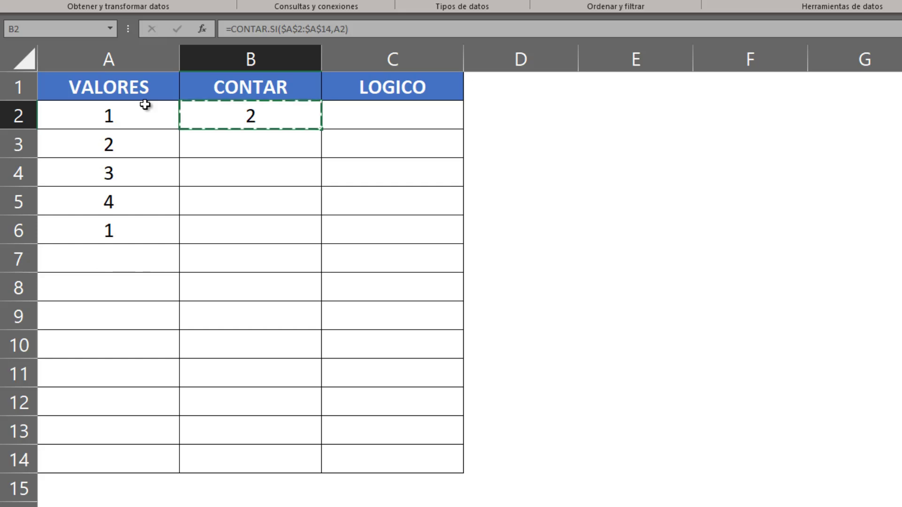
key(shift+Down)
key(shift+Down)
key(shift+Down)
key(shift+Down)
key(shift+Down)
key(shift+Down)
key(shift+Down)
key(shift+Down)
key(shift+Down)
key(shift+Down)
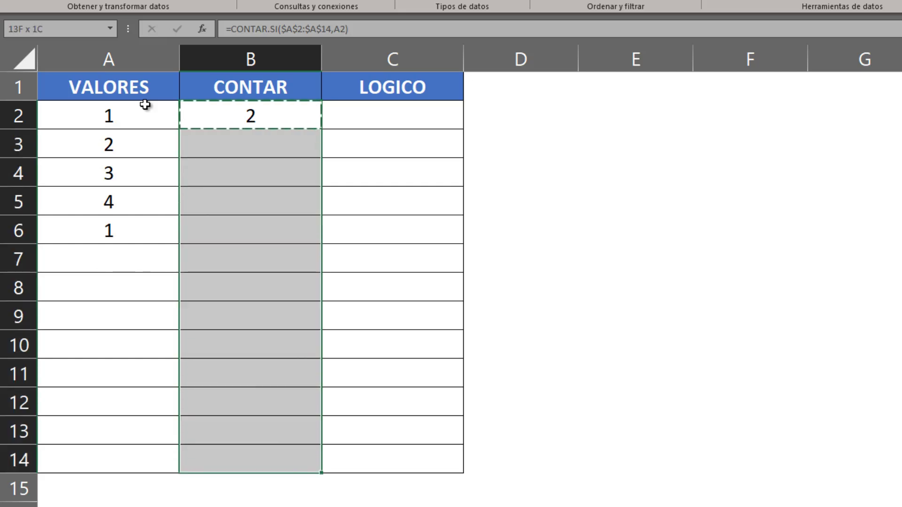
key(ctrl+v)
key(ctrl+Up)
key(Down)
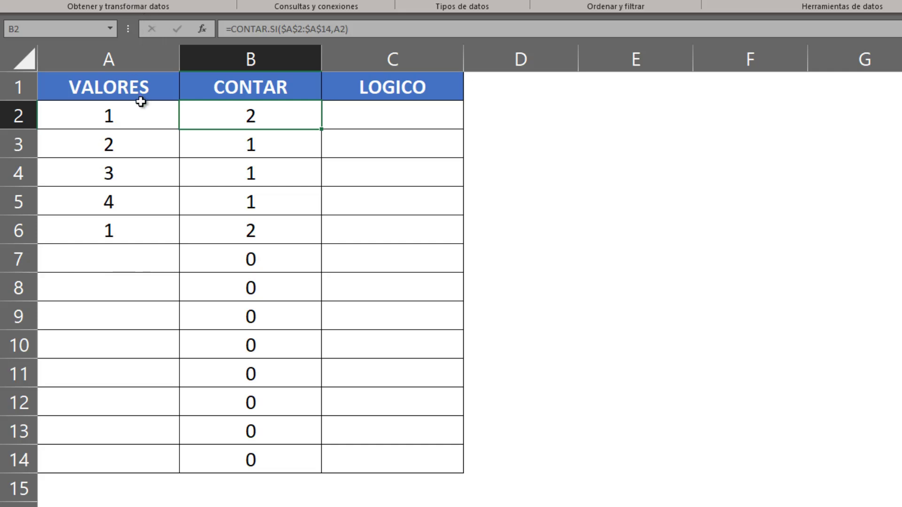
click(145, 114)
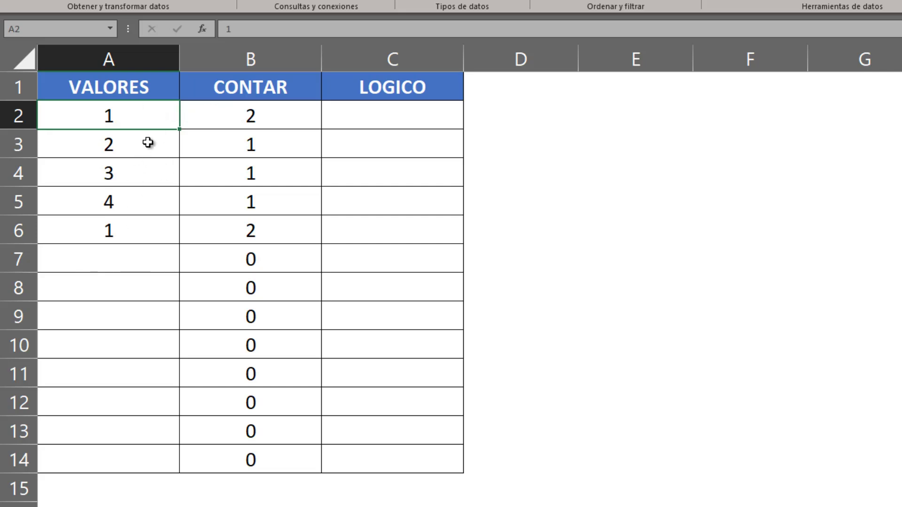
click(238, 117)
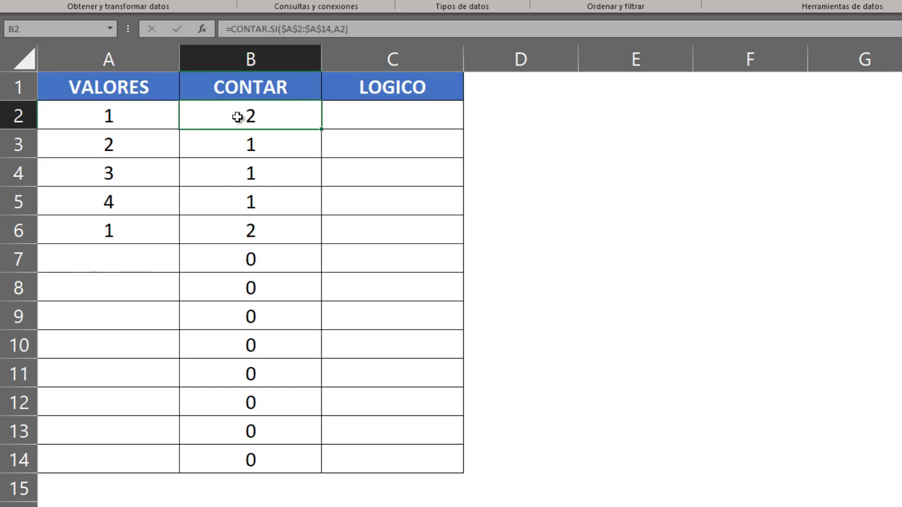
double_click(237, 117)
key(Escape)
click(157, 117)
click(134, 232)
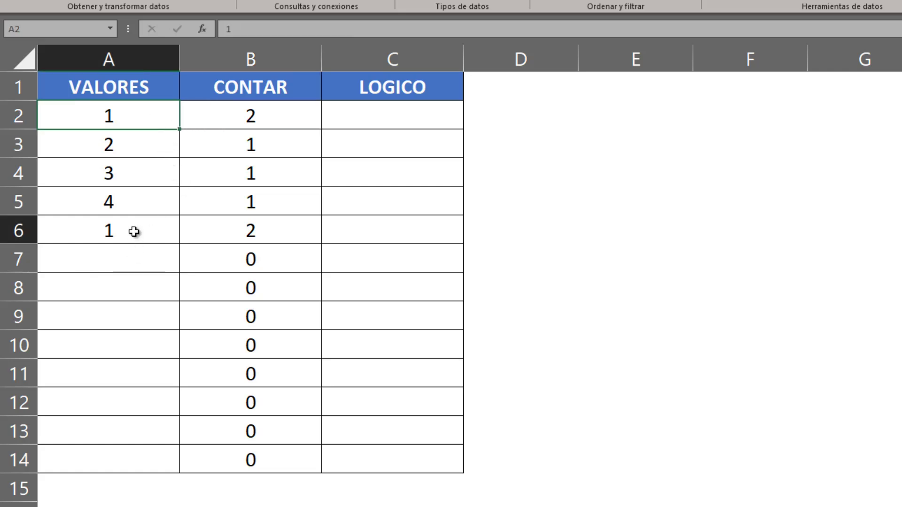
click(144, 269)
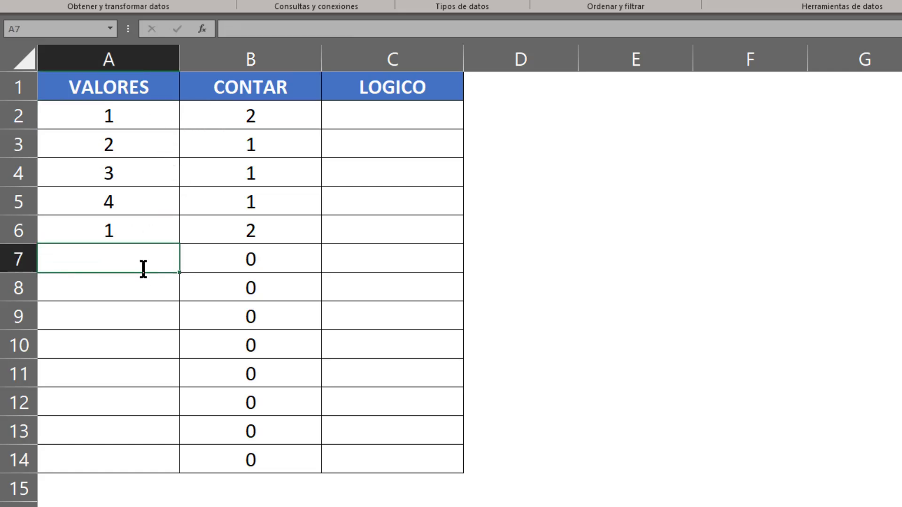
Add 1 in A7 and check the updated counts in column B.
text(1)
key(Return)
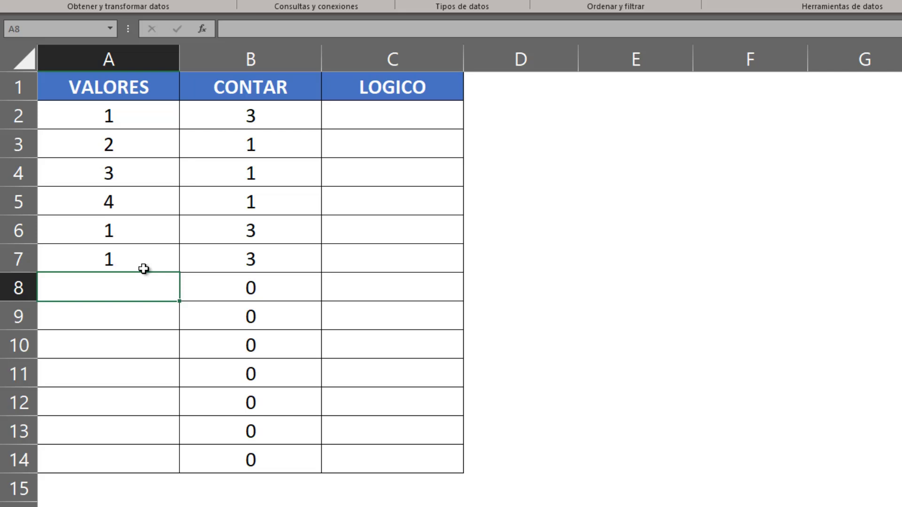
click(181, 148)
key(Down)
key(Down)
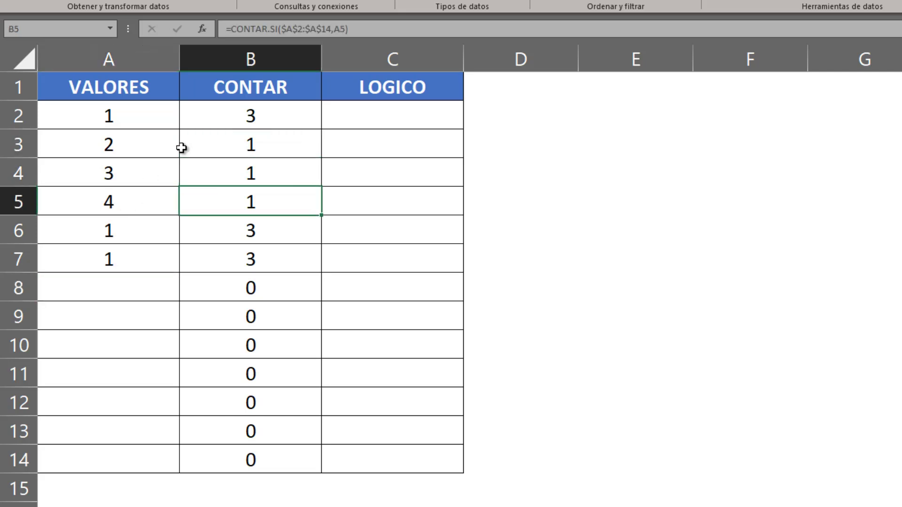
key(Down)
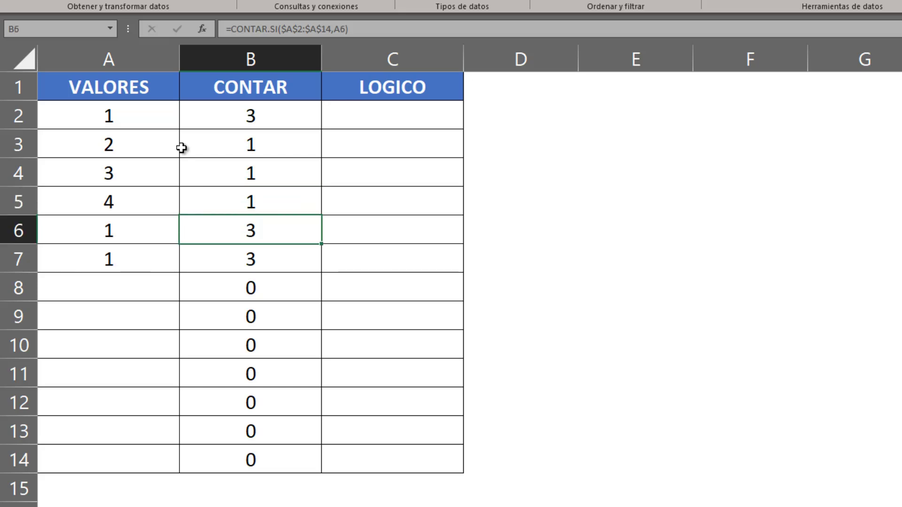
key(Down)
key(Down)
Enter 2 in cell A8.
key(Left)
text(2)
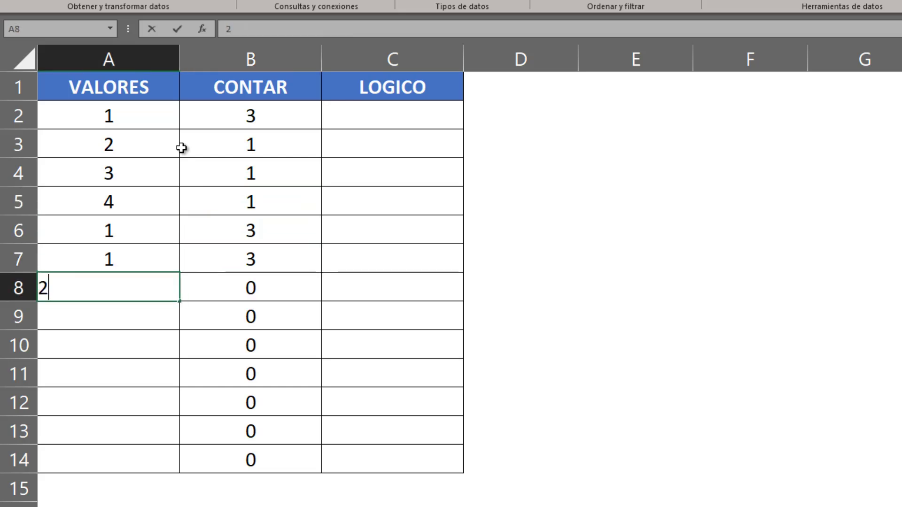
key(Return)
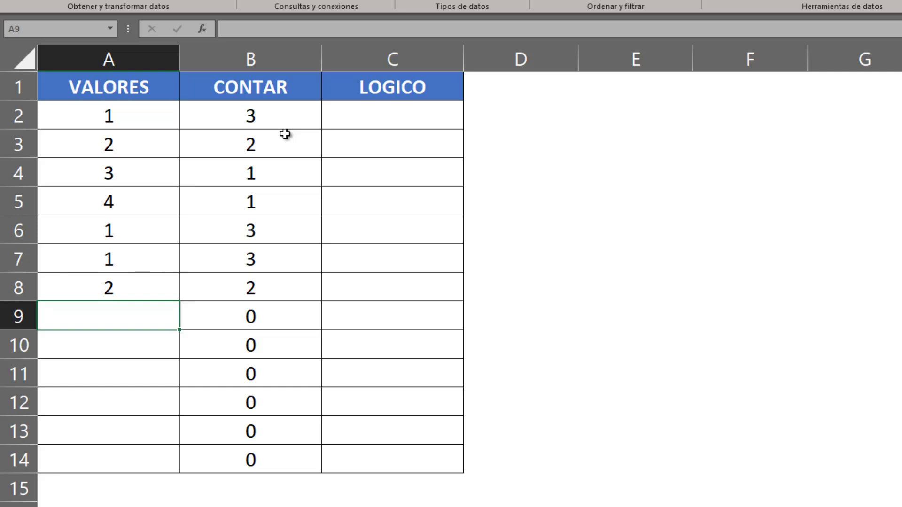
key(Up)
key(Up)
key(Up)
key(Up)
key(Up)
key(Up)
key(Up)
key(Right)
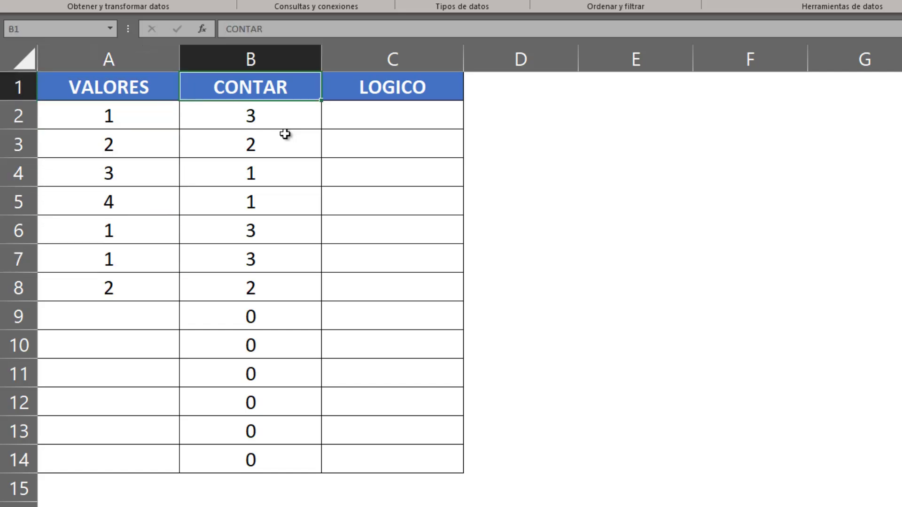
key(Down)
key(Left)
key(Down)
key(Down)
key(Down)
key(Down)
key(Down)
key(Down)
key(Down)
key(Down)
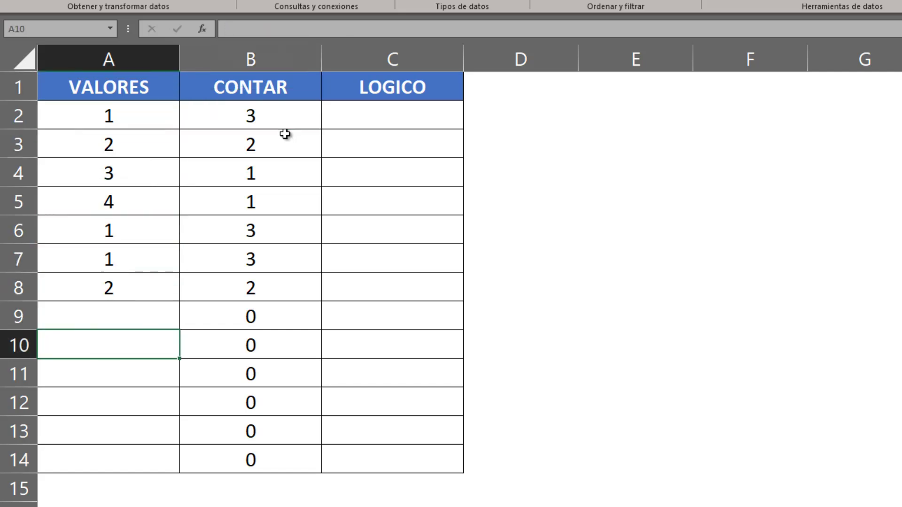
text(6)
key(Return)
key(Up)
key(Up)
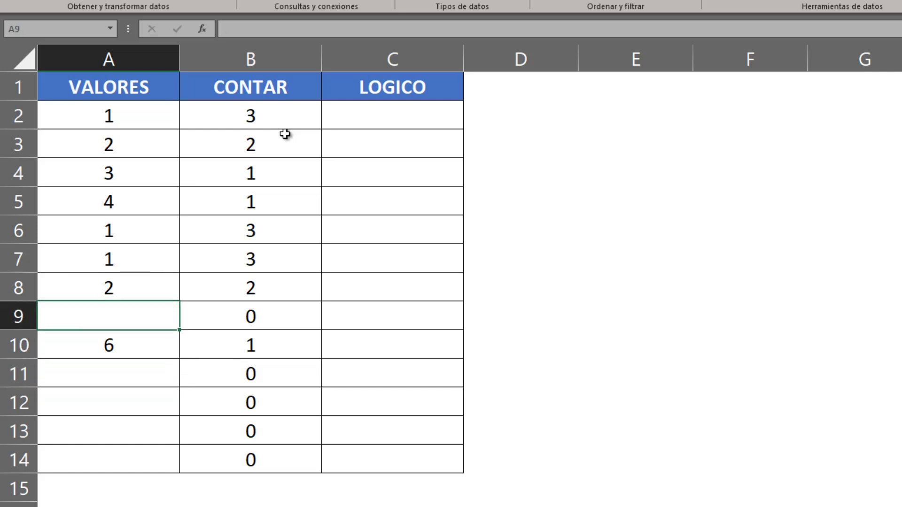
text(7)
key(Return)
key(Down)
text(8)
key(Return)
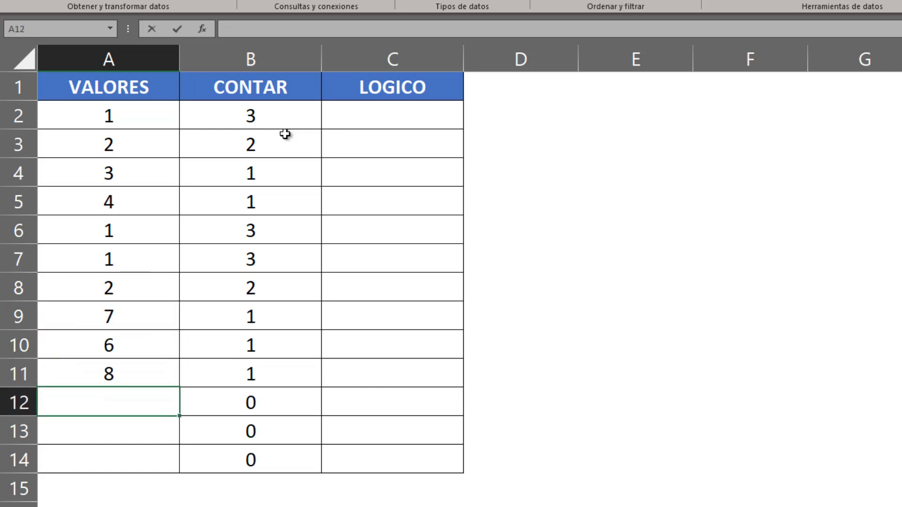
text(7)
key(Return)
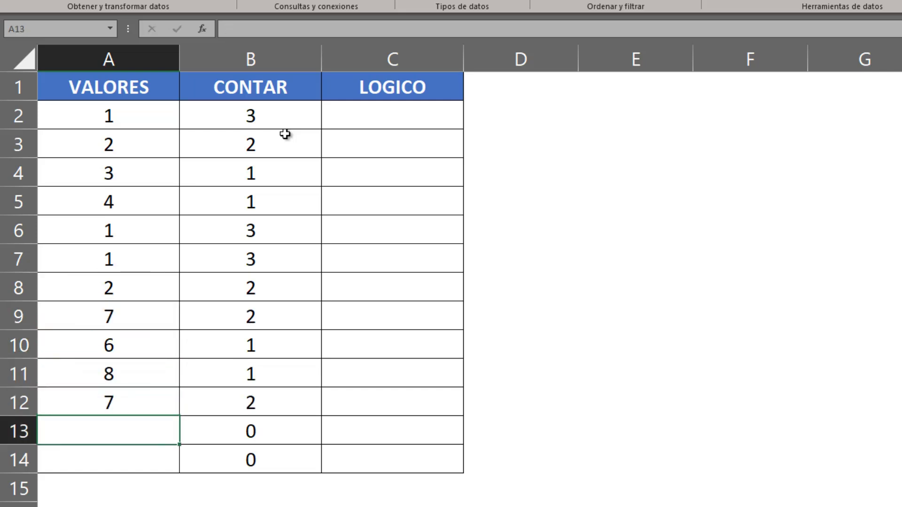
text(9)
key(Return)
text(10)
key(Return)
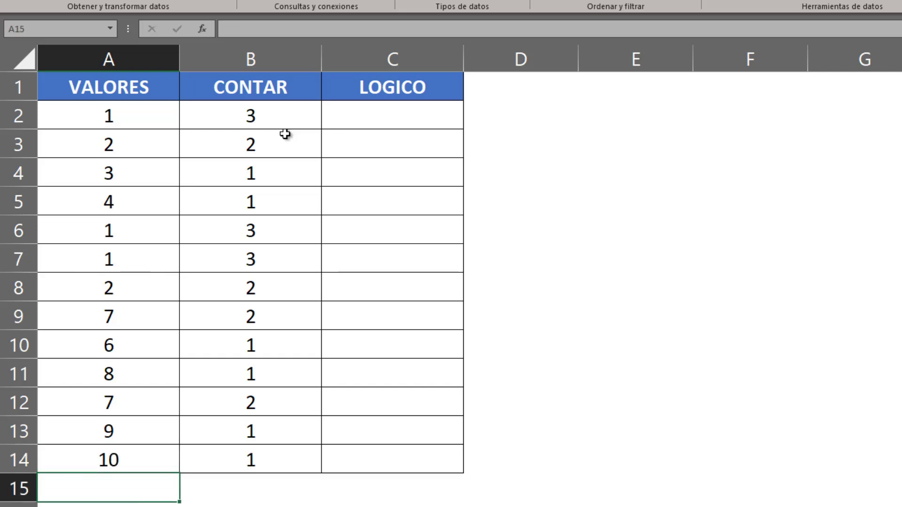
key(Up)
key(Up)
key(Up)
key(Up)
key(Up)
key(Up)
key(Up)
key(Right)
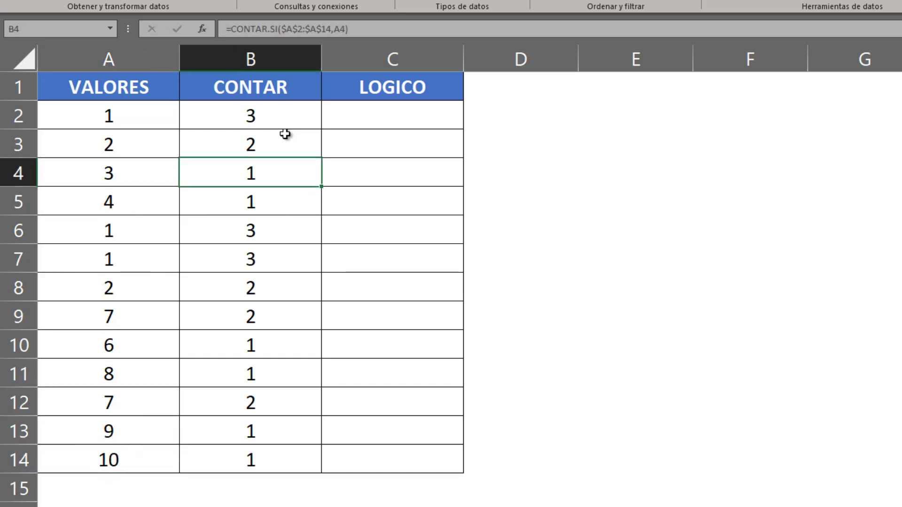
key(Up)
key(Up)
key(F2)
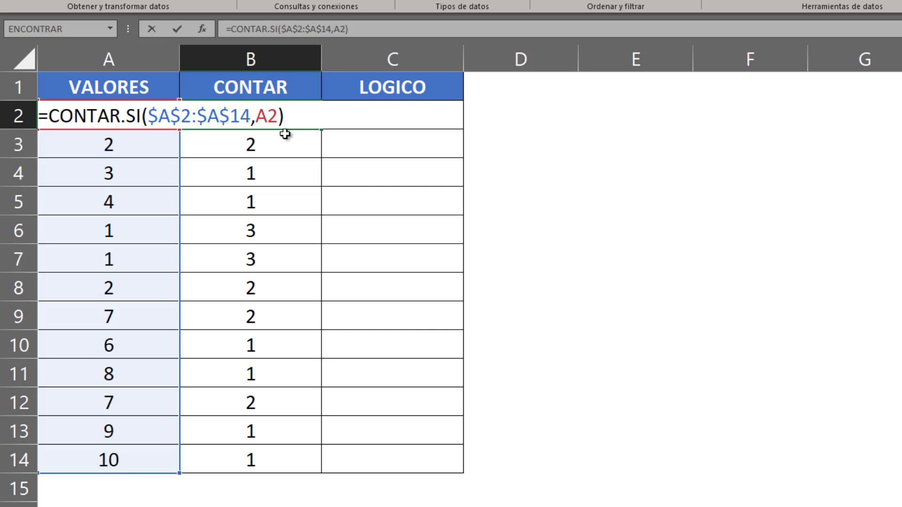
key(Left)
key(Left)
key(Left)
key(shift+Left)
key(shift+Left)
key(End)
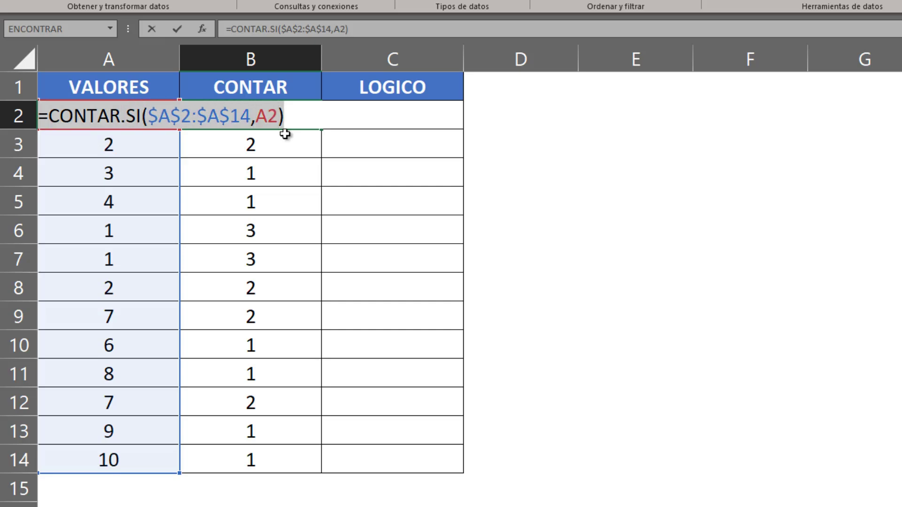
key(Escape)
key(Right)
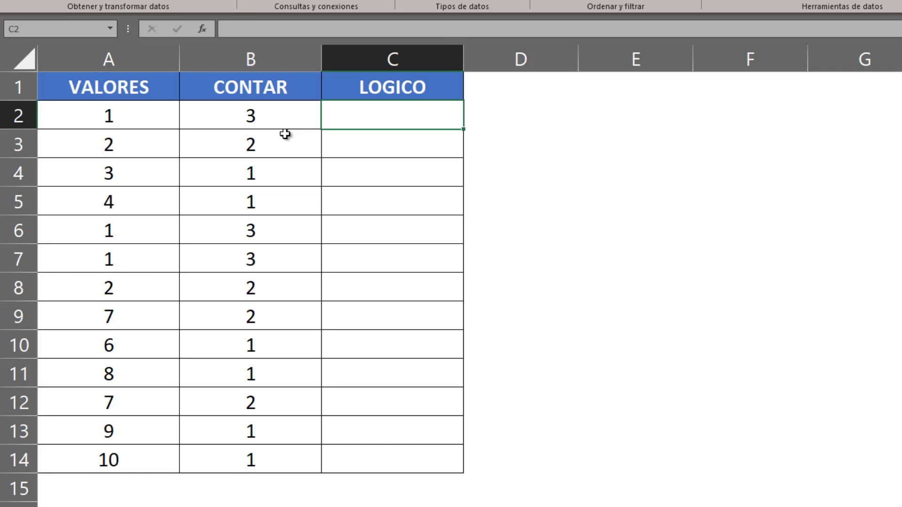
Start a CONTAR.SI in C2 over absolute range $A$2:$A$14 with criterion A2.
text(=)
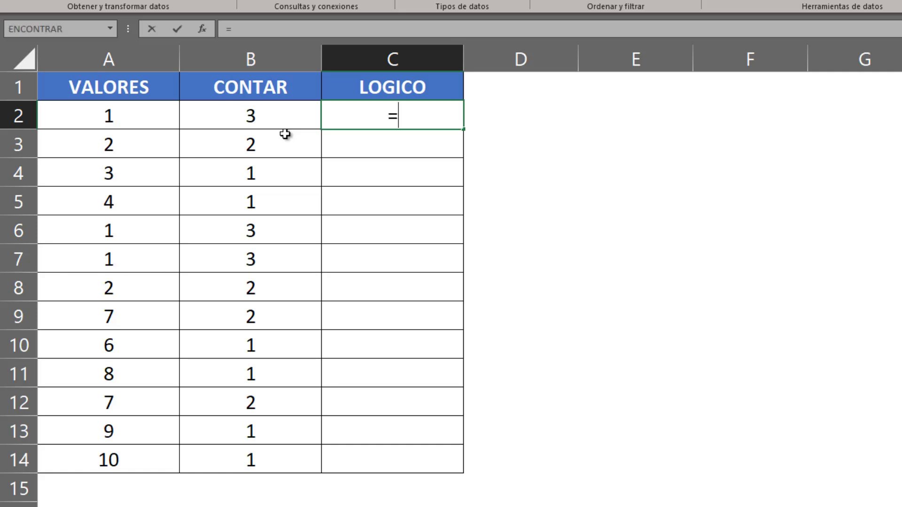
text(con)
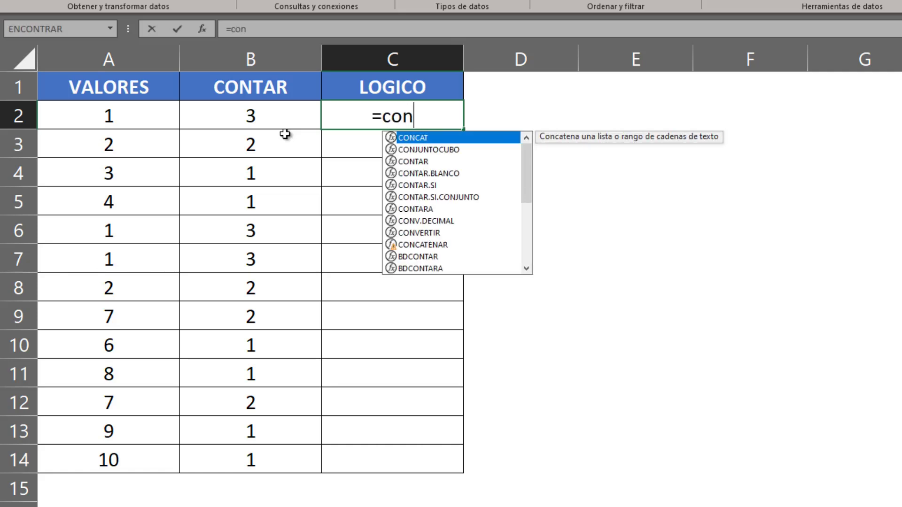
key(Down)
key(Down)
key(Down)
key(Down)
key(Tab)
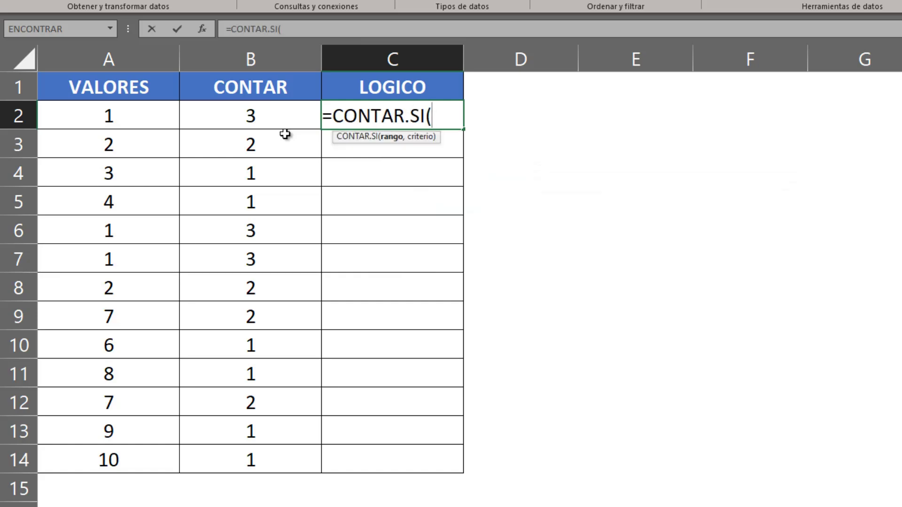
click(145, 114)
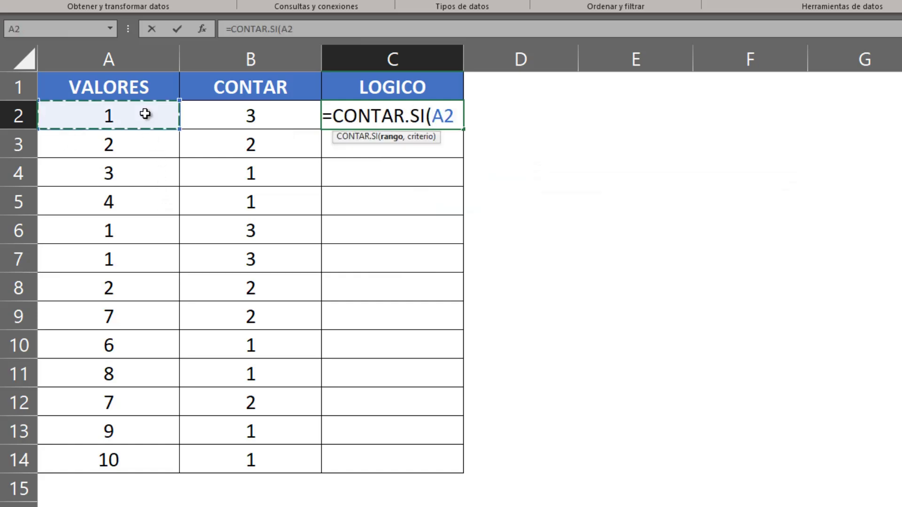
key(ctrl+shift+Down)
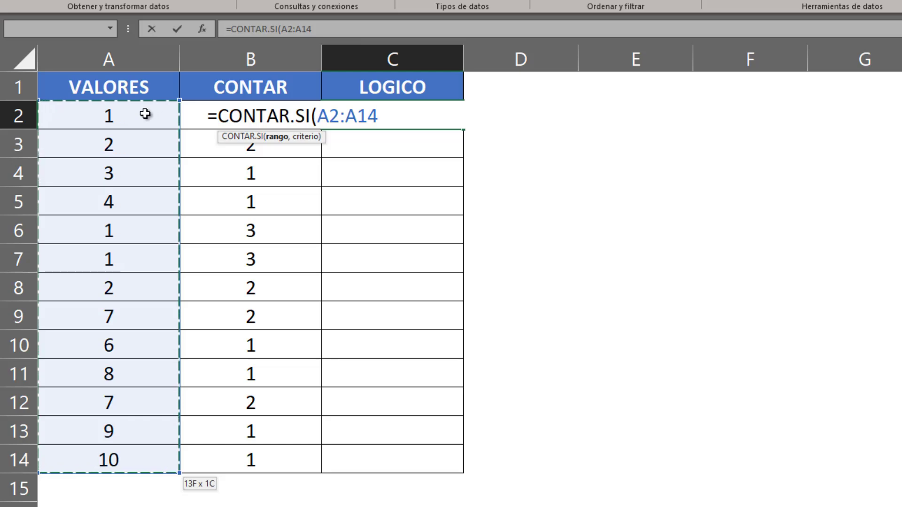
key(F4)
text($A$14,)
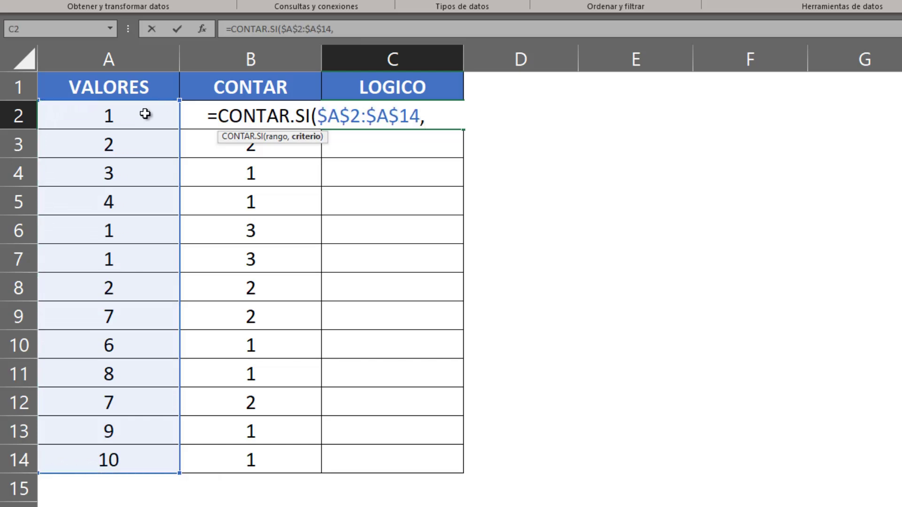
click(140, 120)
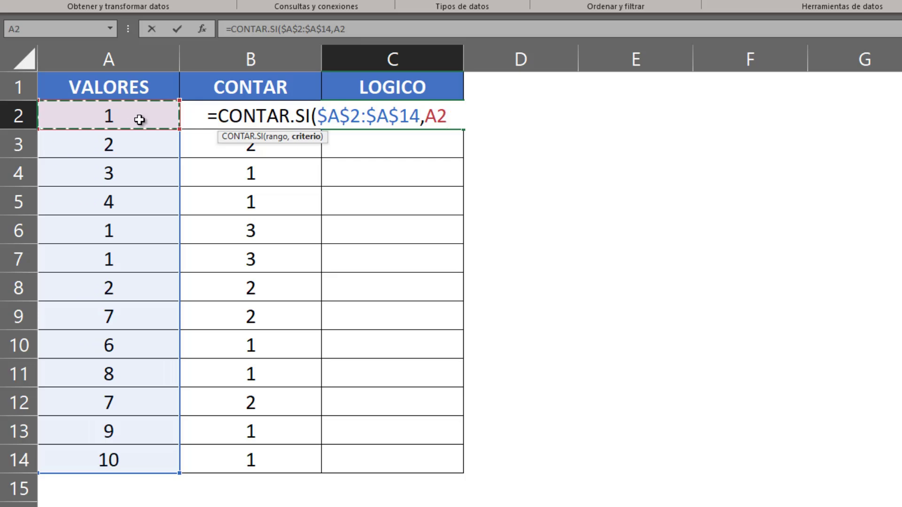
Finish the formula with <=1 so C2 shows FALSO, then copy C2.
text())
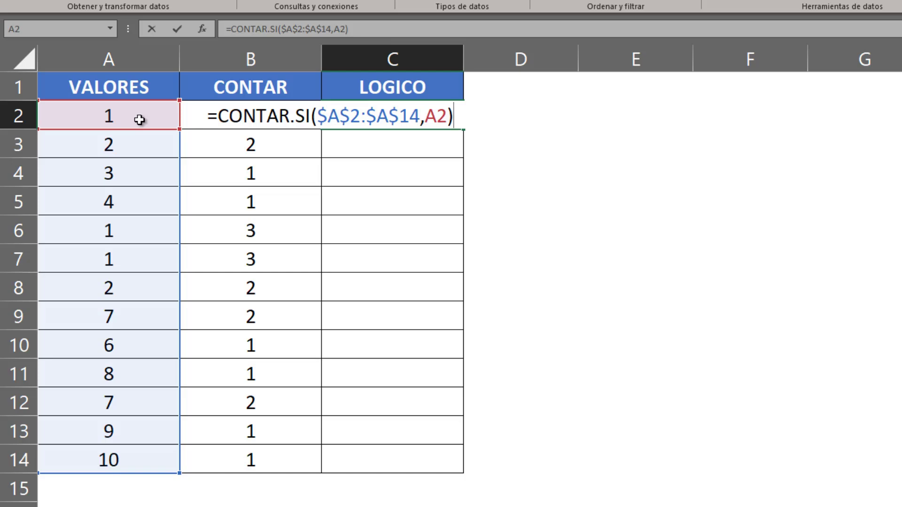
text(<)
text(=)
text(1)
key(BackSpace)
text(1)
key(Return)
key(Up)
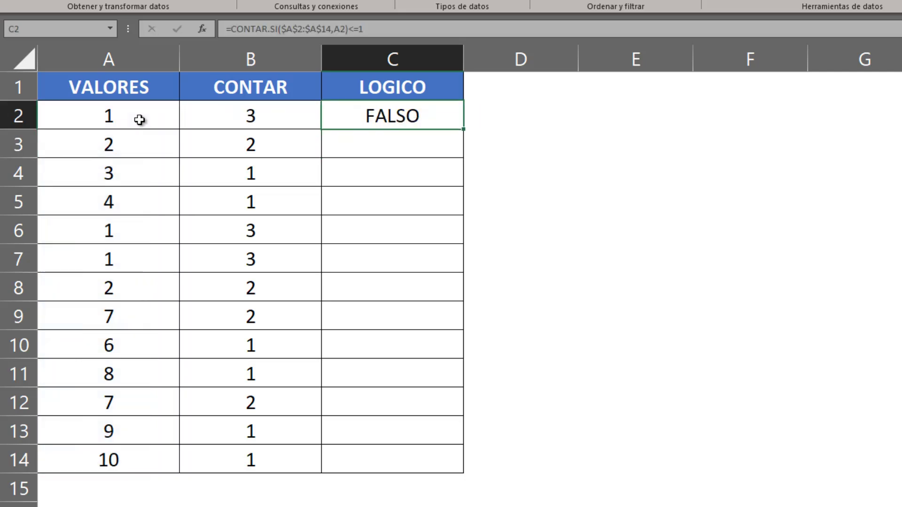
key(ctrl+c)
key(ctrl+c)
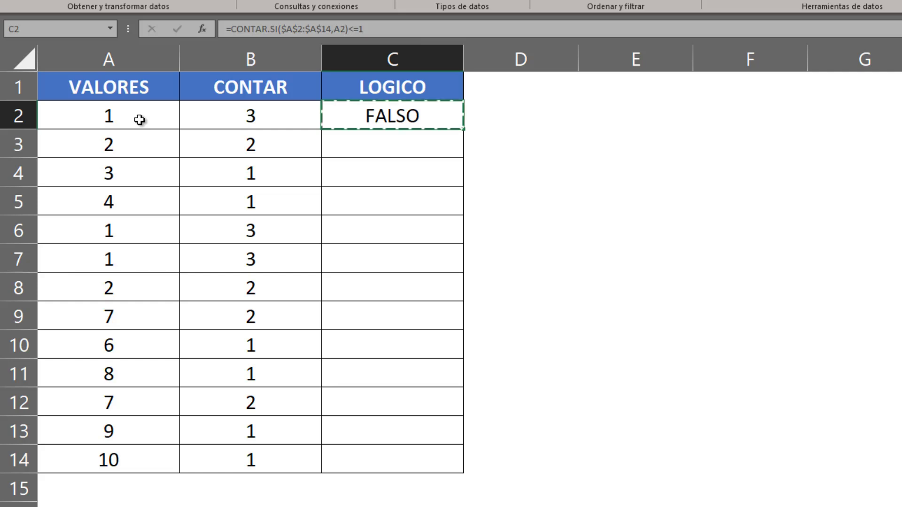
Paste the LOGICO formula down C3:C14, flagging unique values VERDADERO and repeats FALSO.
key(shift+Down)
key(shift+Down)
key(shift+Down)
key(shift+Down)
key(Up)
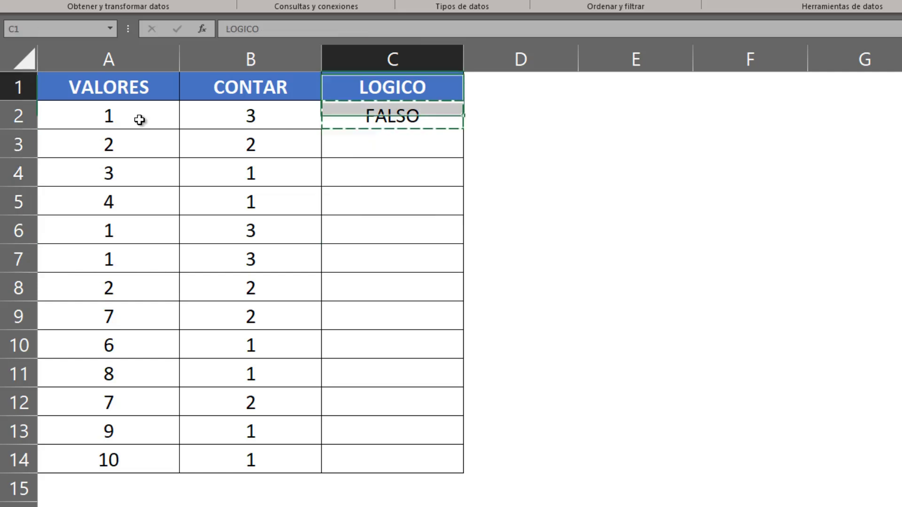
key(Down)
key(shift+Down)
key(ctrl+v)
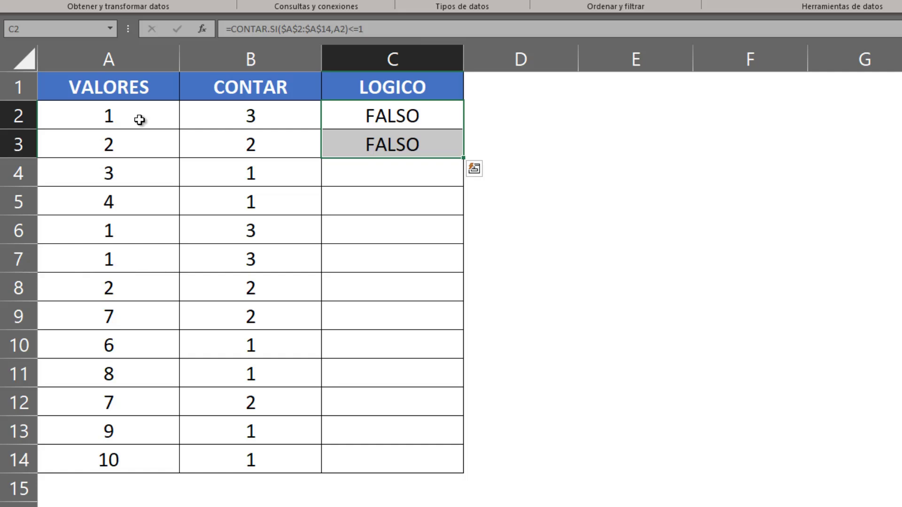
key(Down)
key(ctrl+c)
key(shift+Down)
key(shift+Down)
key(shift+Down)
key(shift+Down)
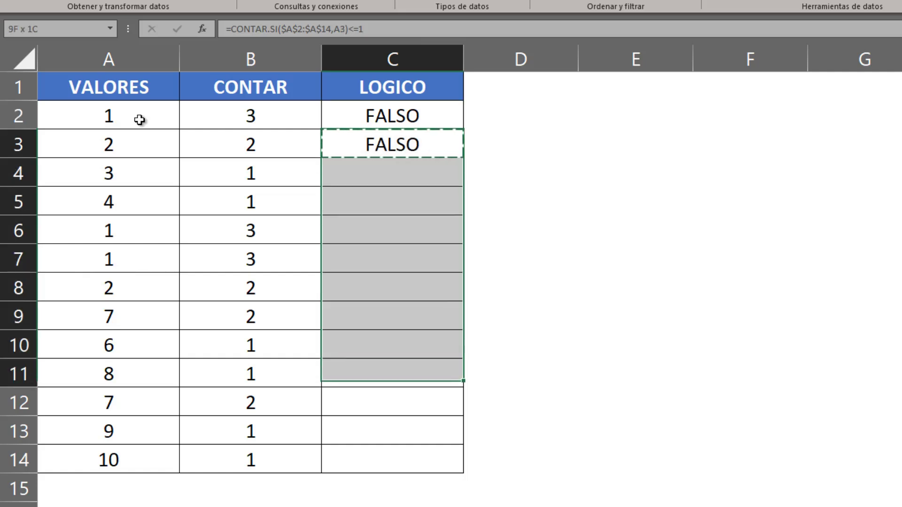
key(shift+Down)
key(shift+Down)
key(shift+Down)
key(ctrl+v)
key(Up)
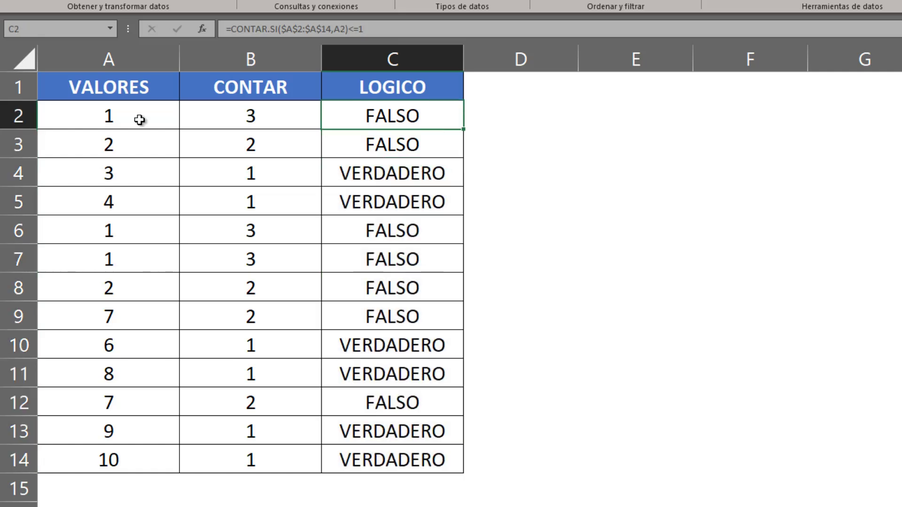
key(Down)
key(Down)
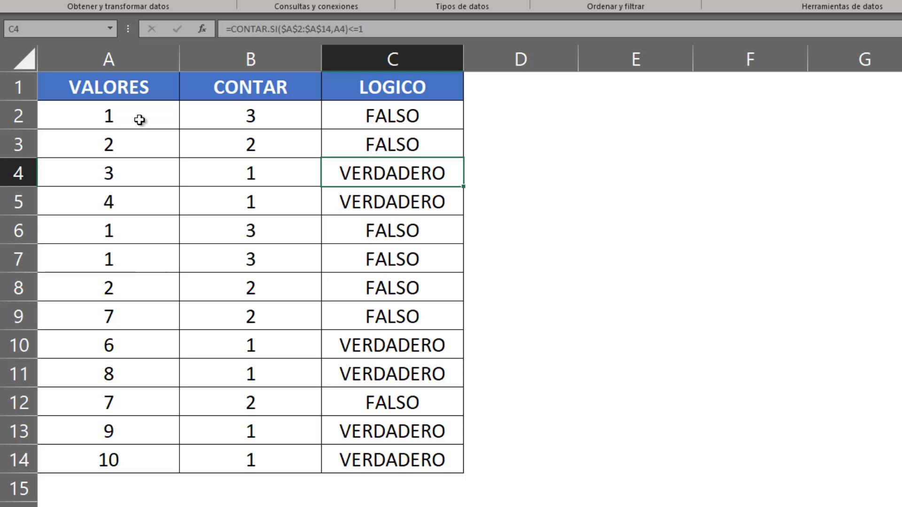
Change A10 from 6 to 4 and confirm B10 now counts 2.
key(Down)
key(Left)
key(Left)
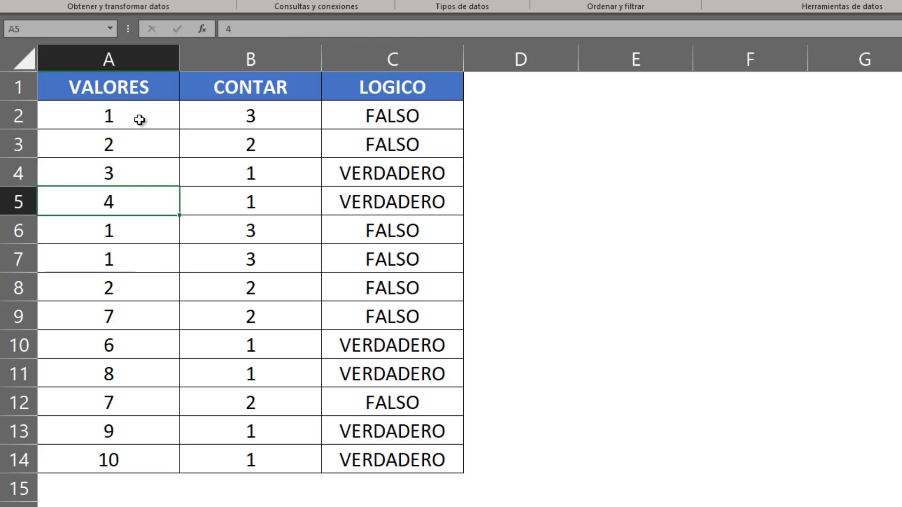
key(Right)
key(Left)
key(Down)
key(Down)
key(Down)
key(Down)
key(Down)
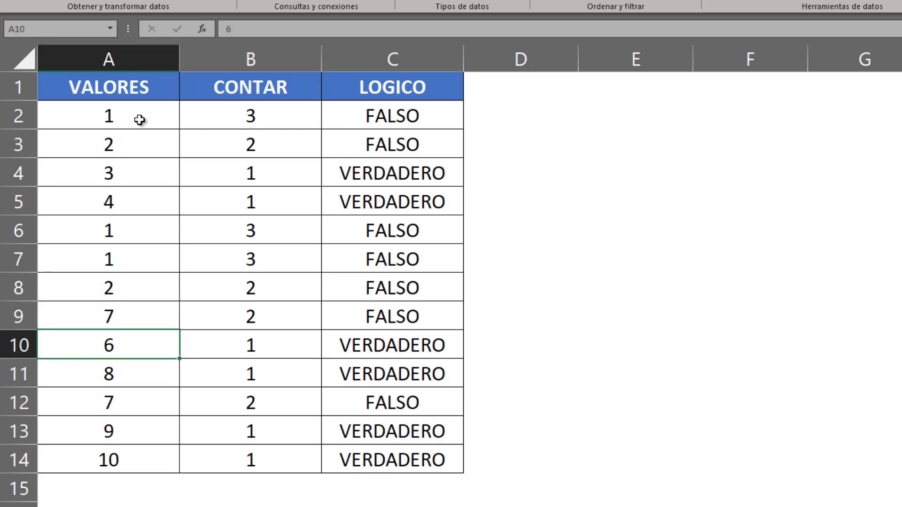
text(4)
key(Return)
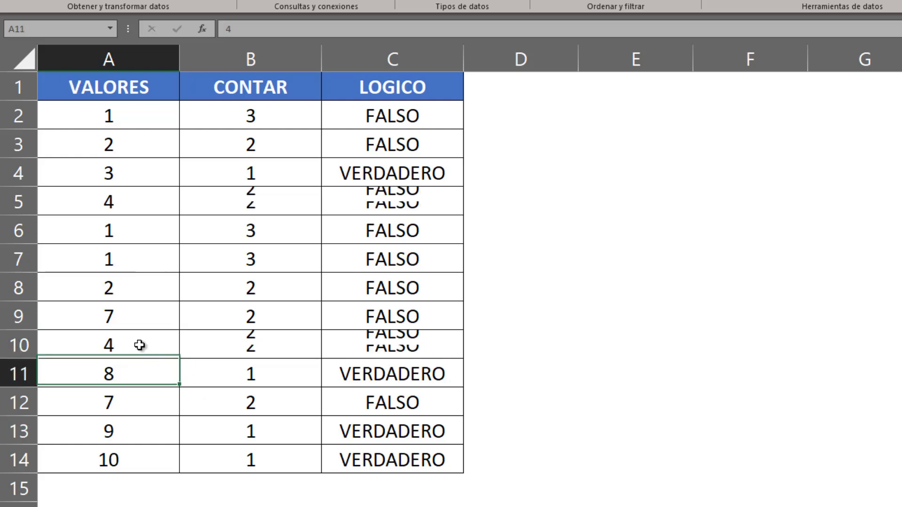
key(Up)
key(Up)
key(Right)
key(Down)
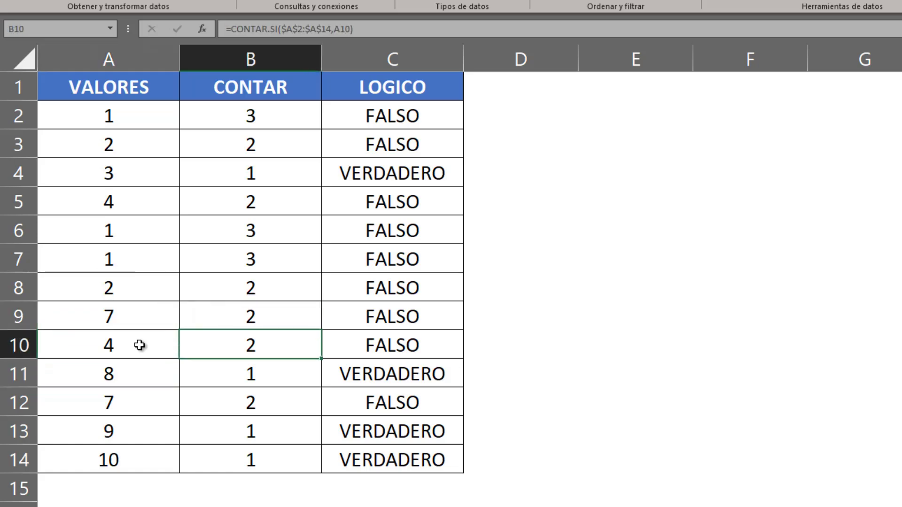